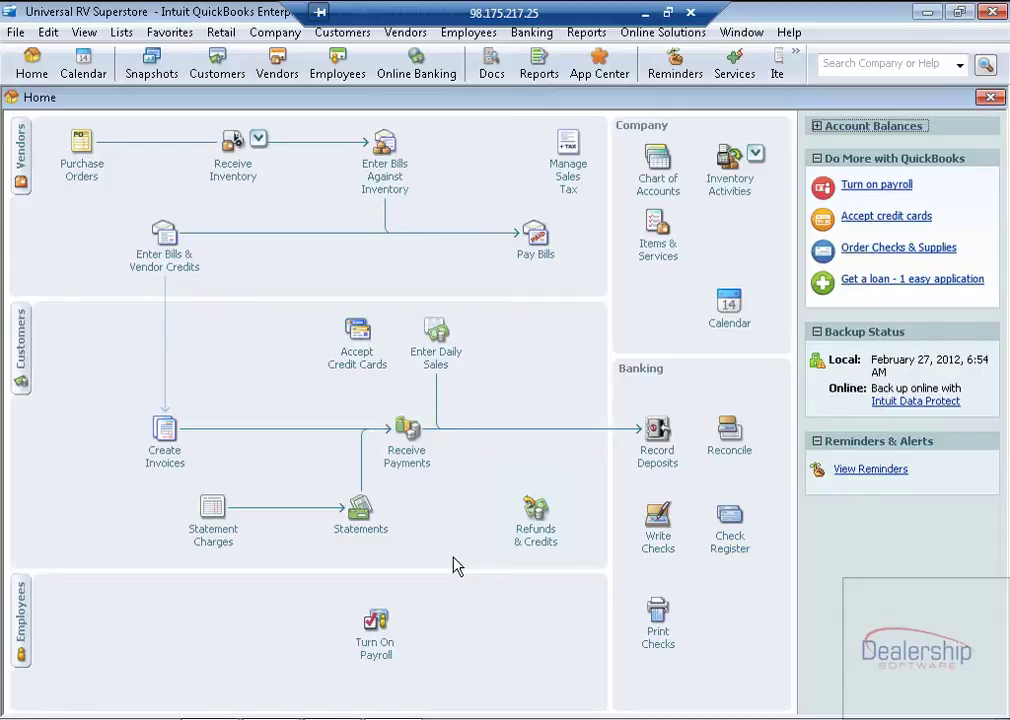
Step: Select Dometic Corporation in the Customer Center and list its fiscal-year transactions: one credit memo, four invoices, three payments
left_click(22, 342)
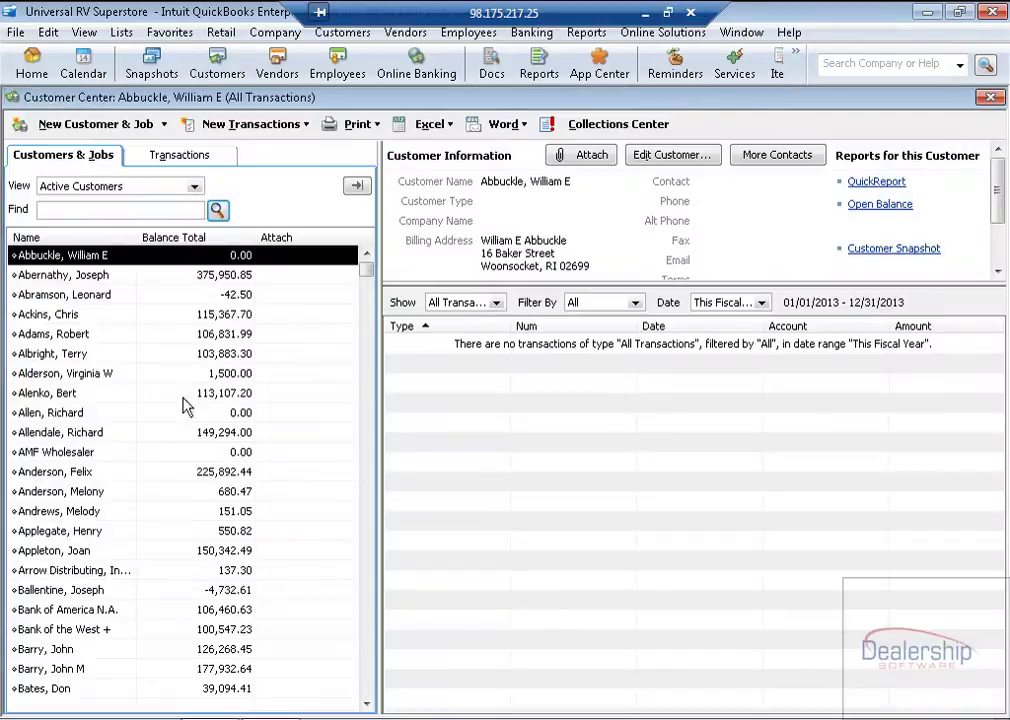
left_click(368, 493)
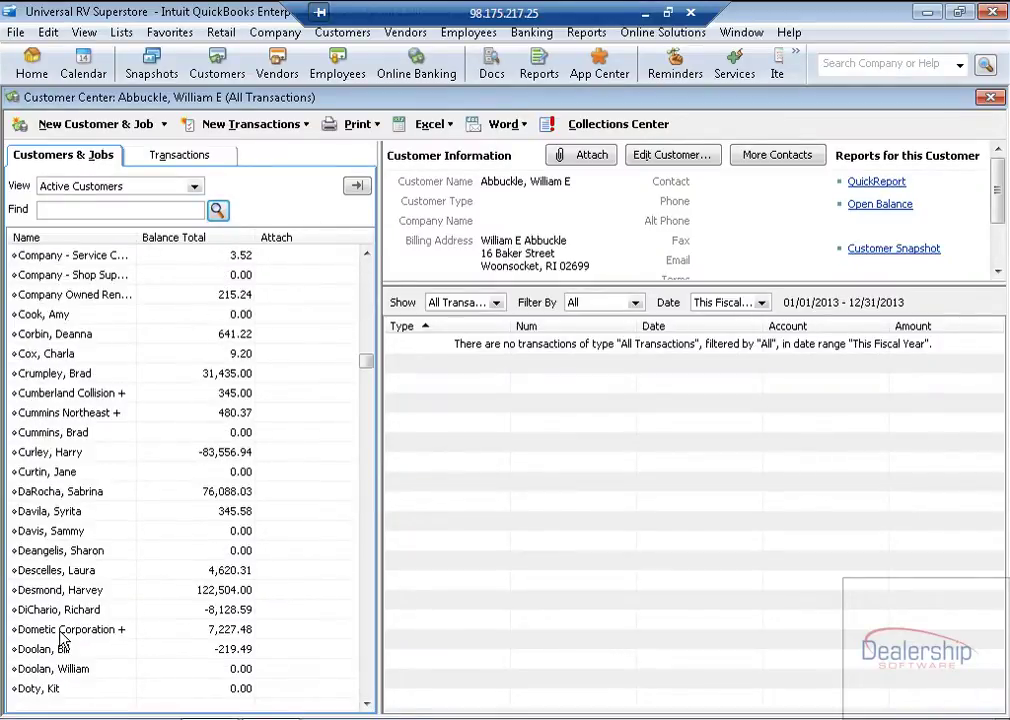
left_click(61, 635)
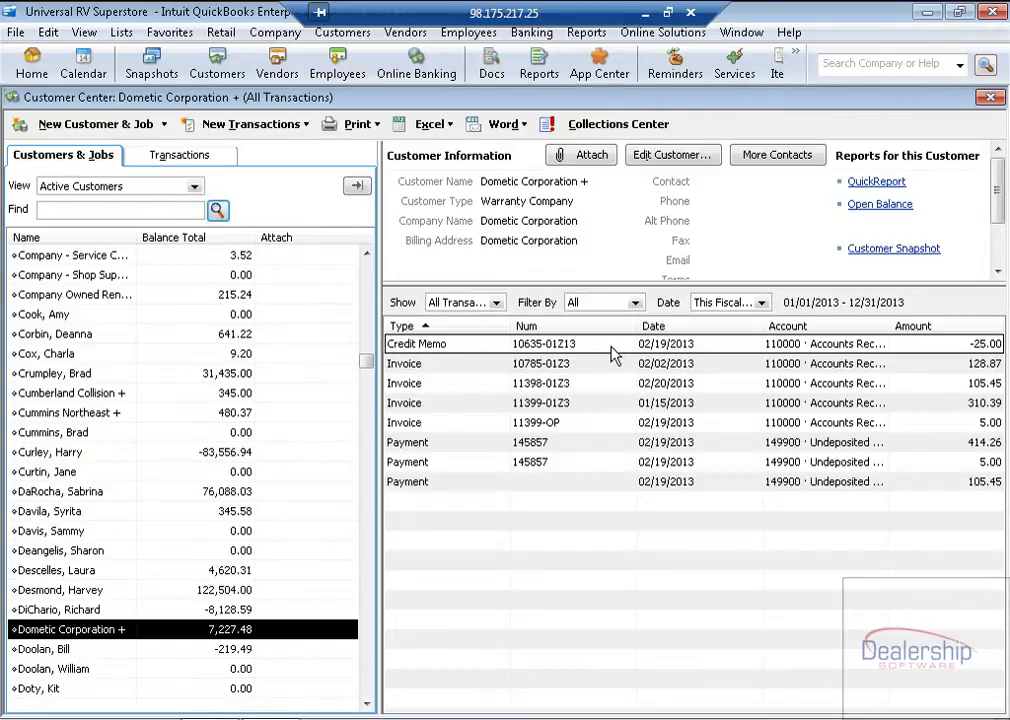
left_click(450, 351)
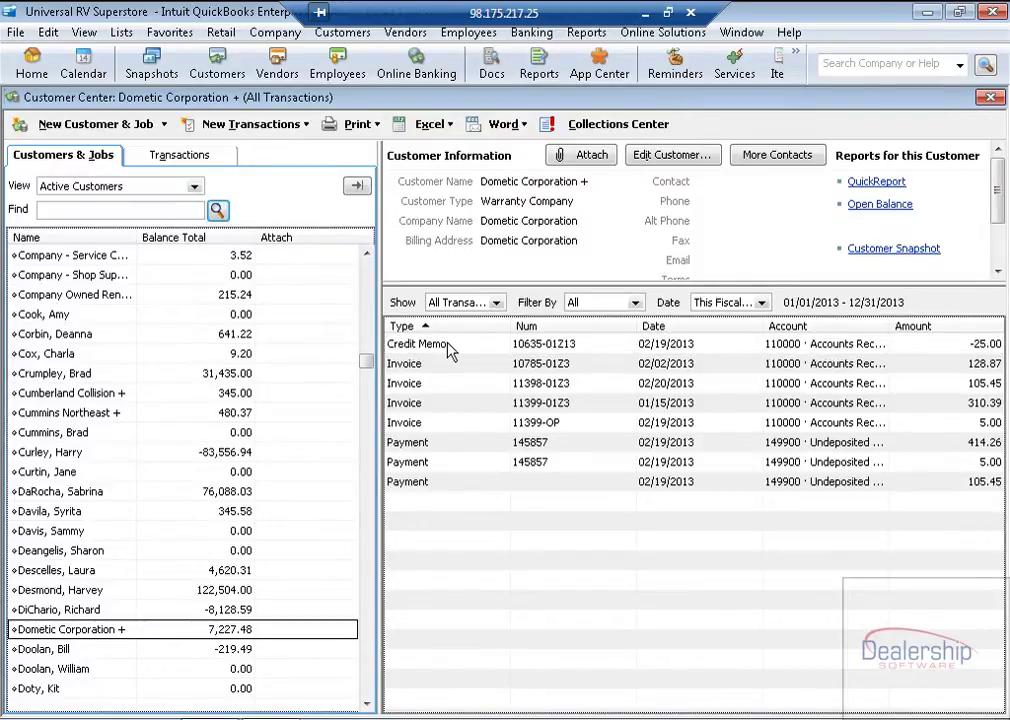
Step: Apply Dometic's 25.00 warranty write-off credit memo to invoice 10785-01Z3, leaving 0.00 remaining credit
double_click(449, 344)
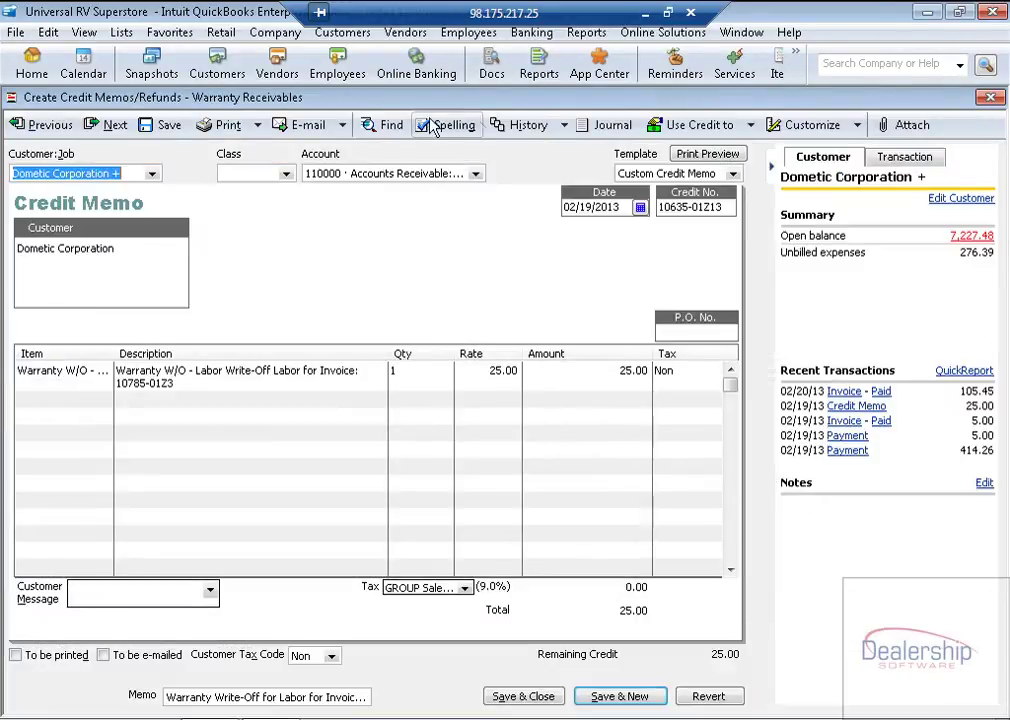
left_click(697, 125)
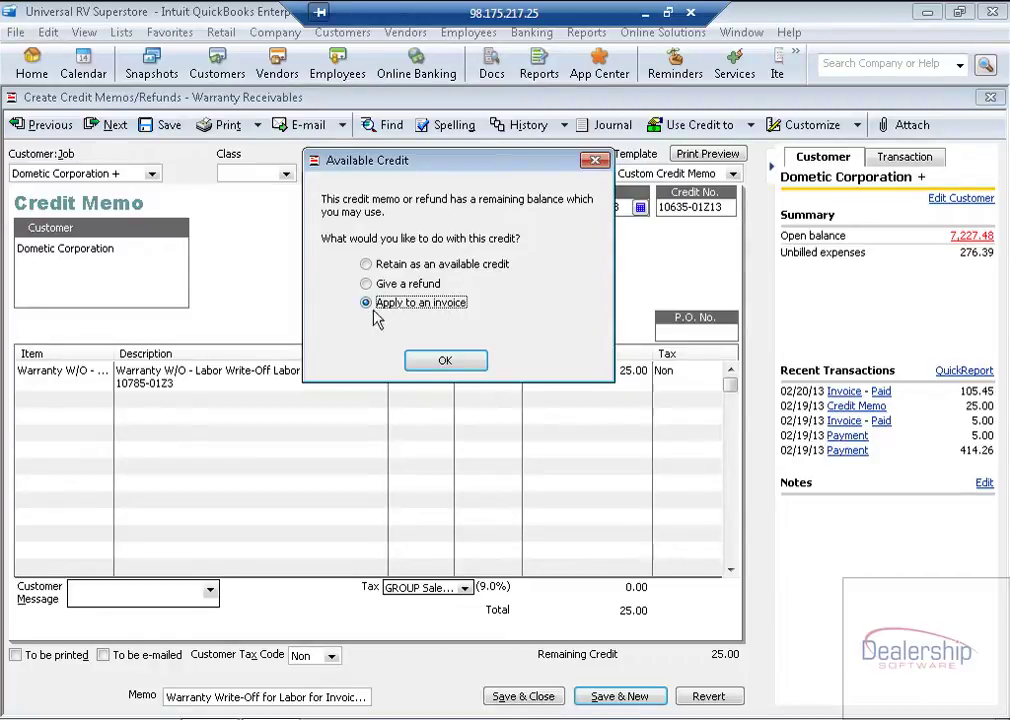
left_click(446, 362)
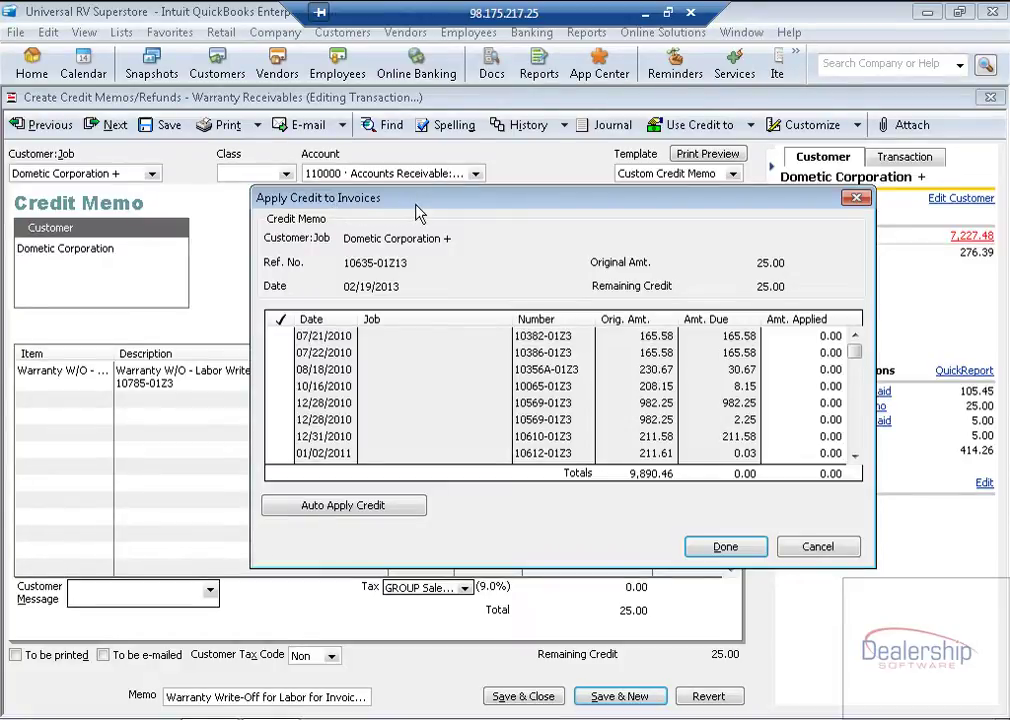
scroll(851, 438, "down", 3)
scroll(851, 438, "down", 3)
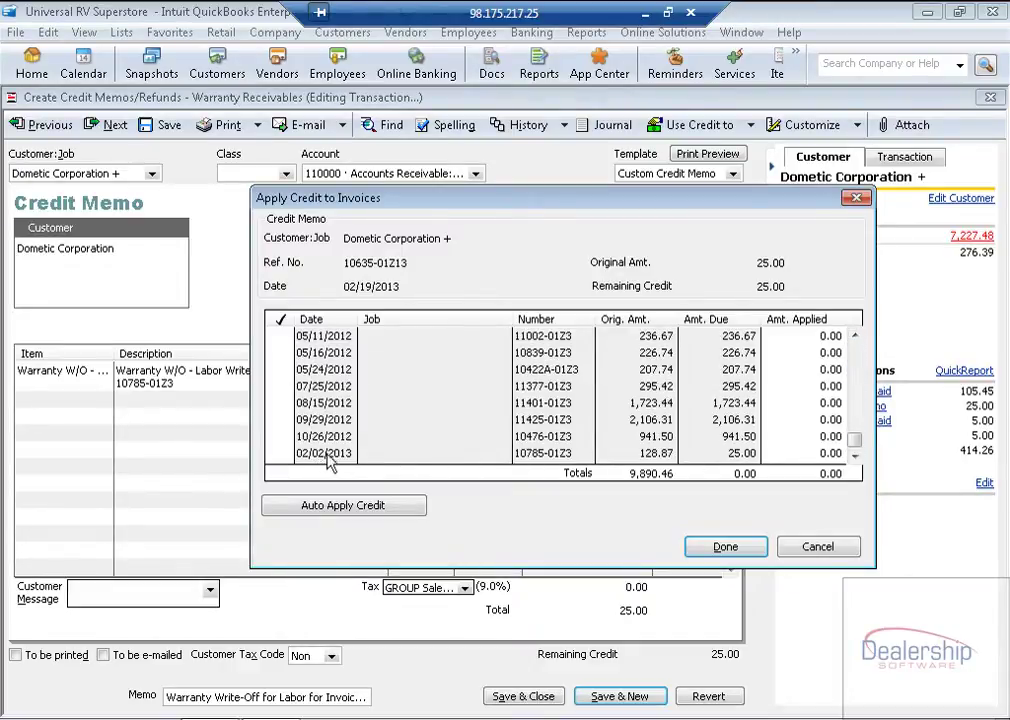
left_click(280, 453)
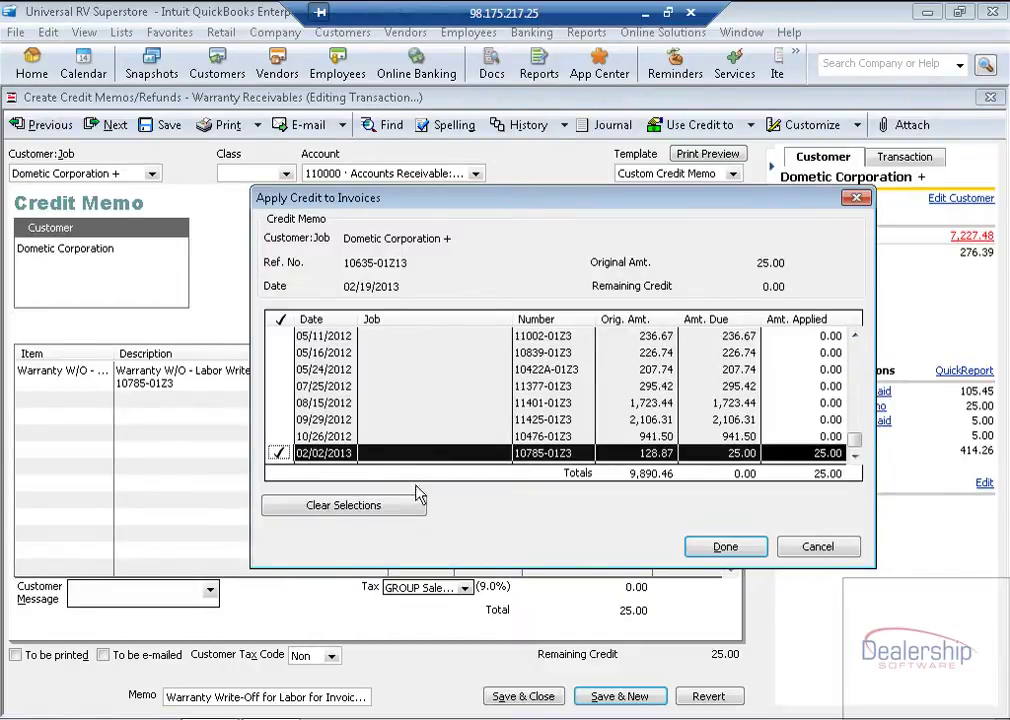
left_click(725, 547)
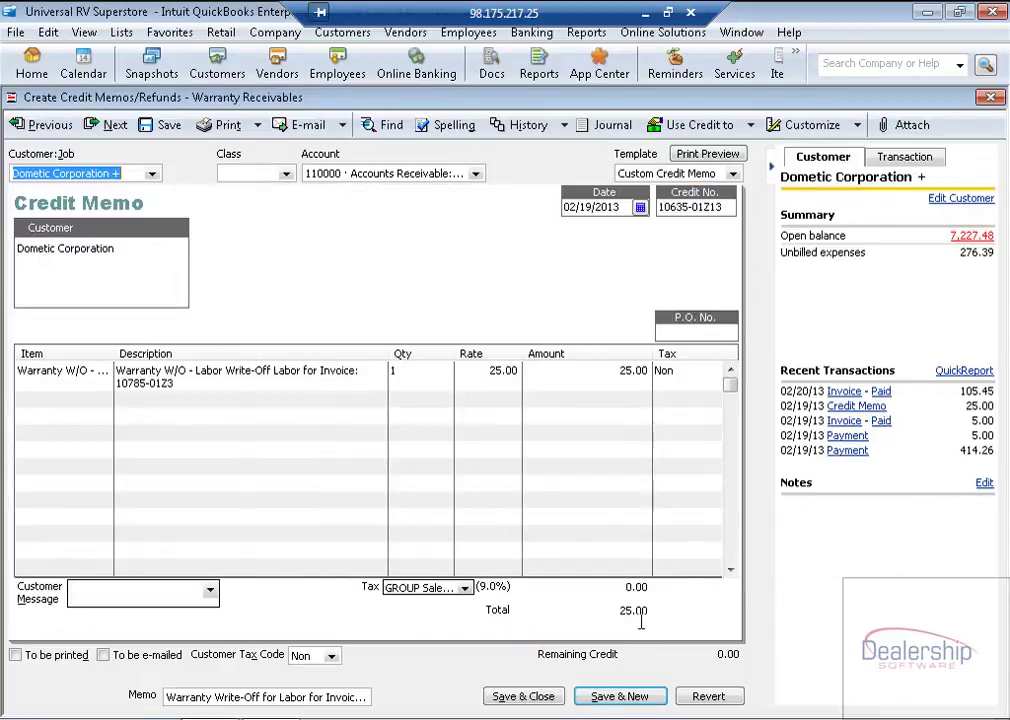
left_click(525, 697)
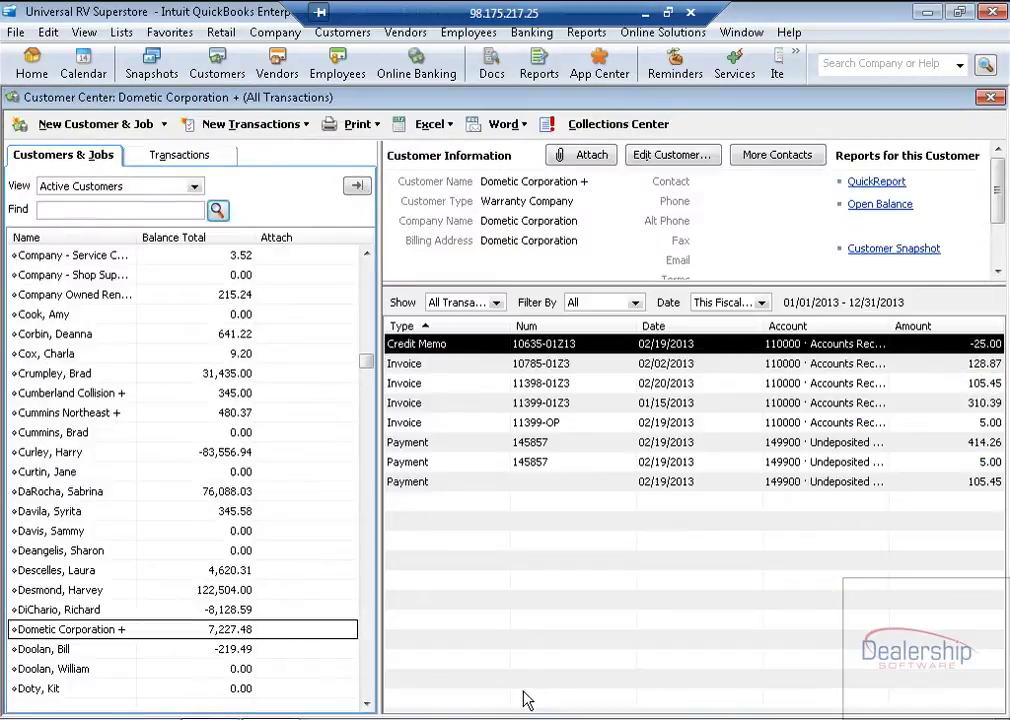
double_click(537, 365)
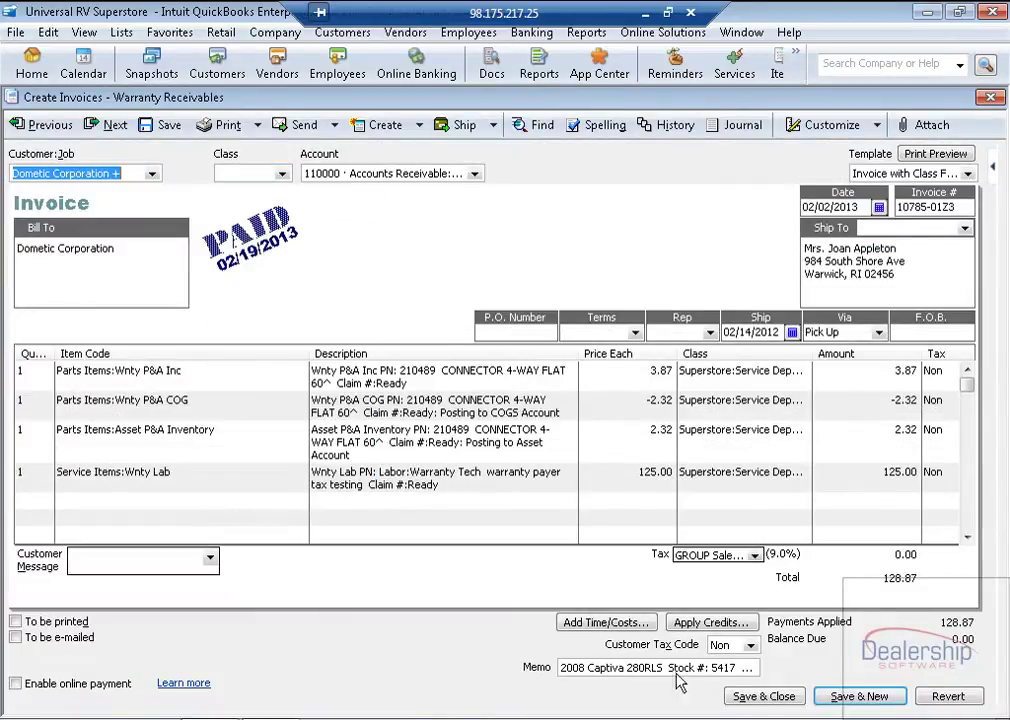
left_click(730, 691)
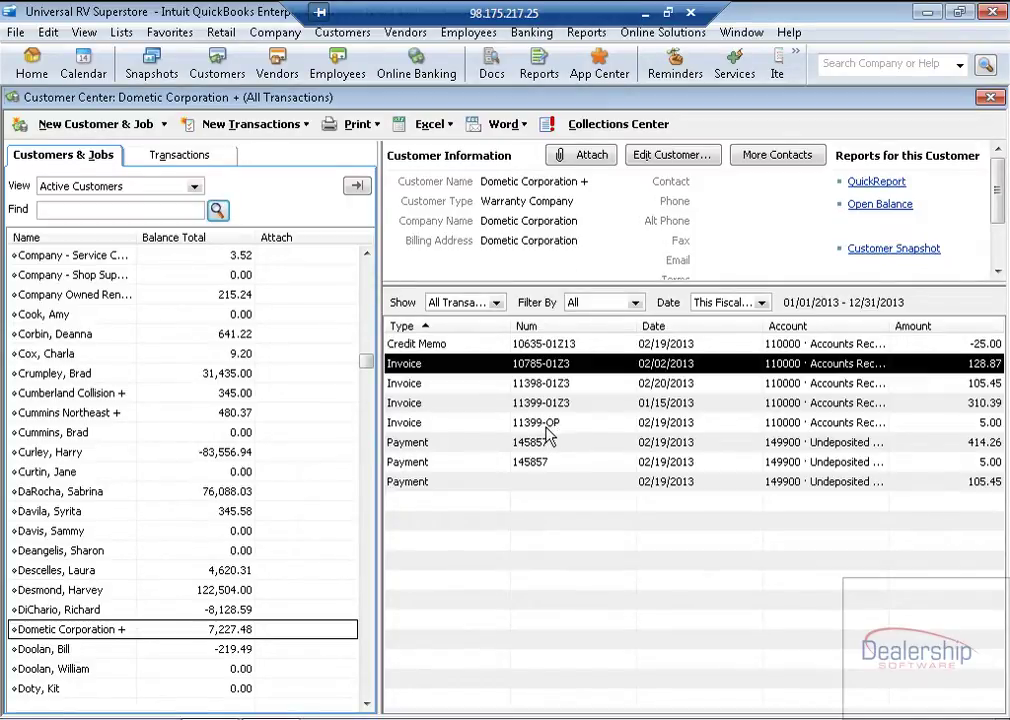
double_click(535, 424)
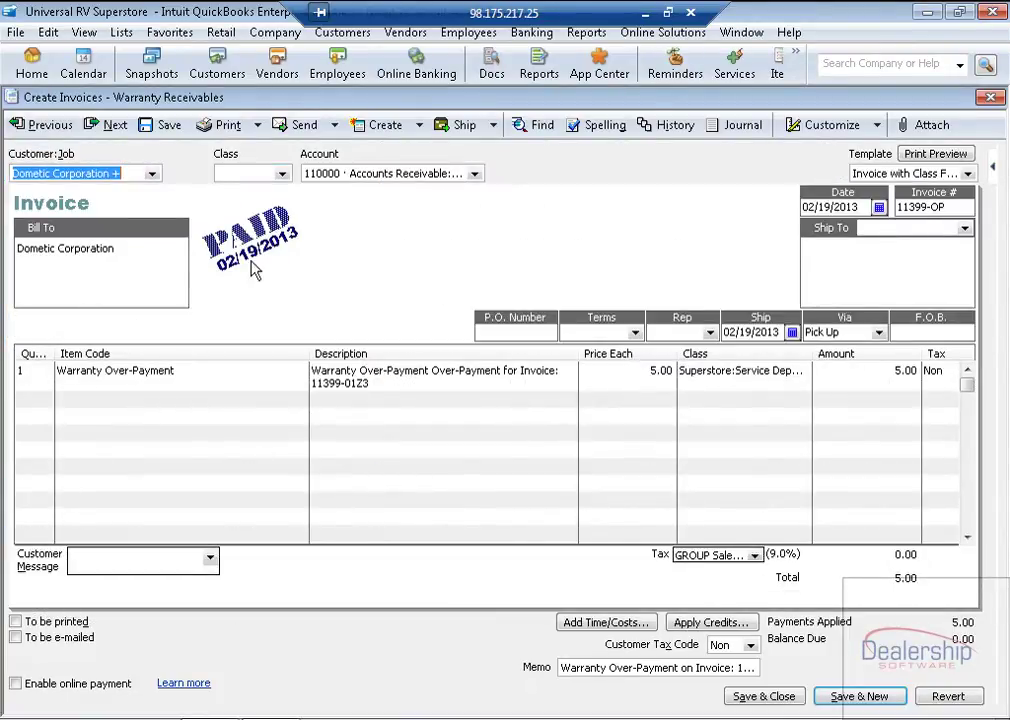
left_click(765, 698)
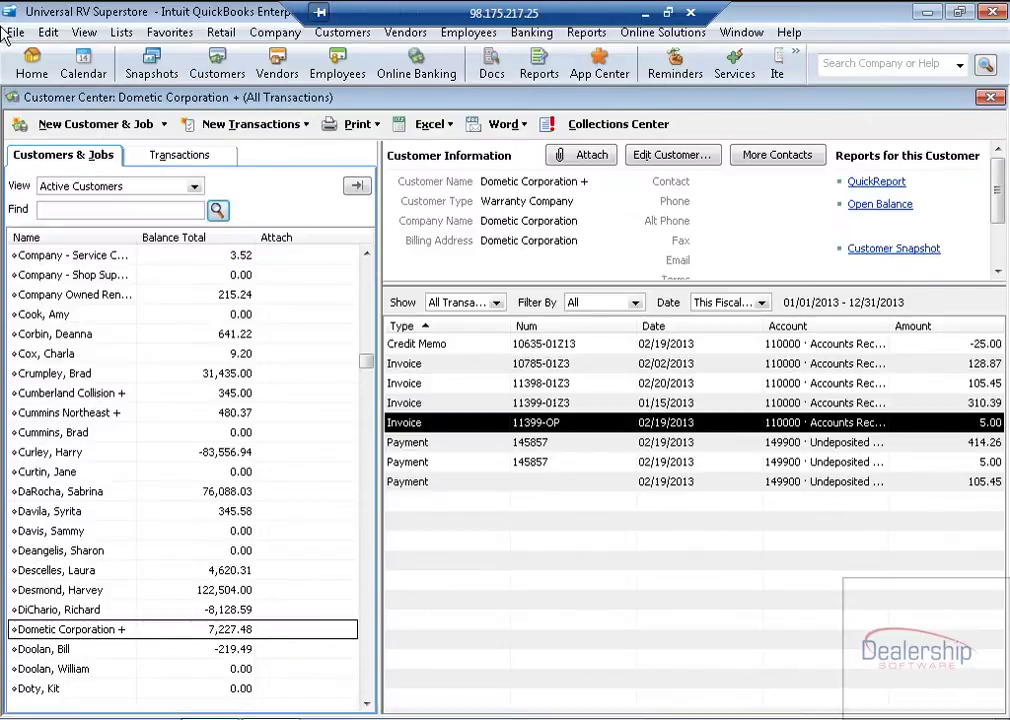
Step: Deposit Dometic's 02/19/2013 payments of 414.26 and 5.00 together as one 419.26 deposit
left_click(31, 66)
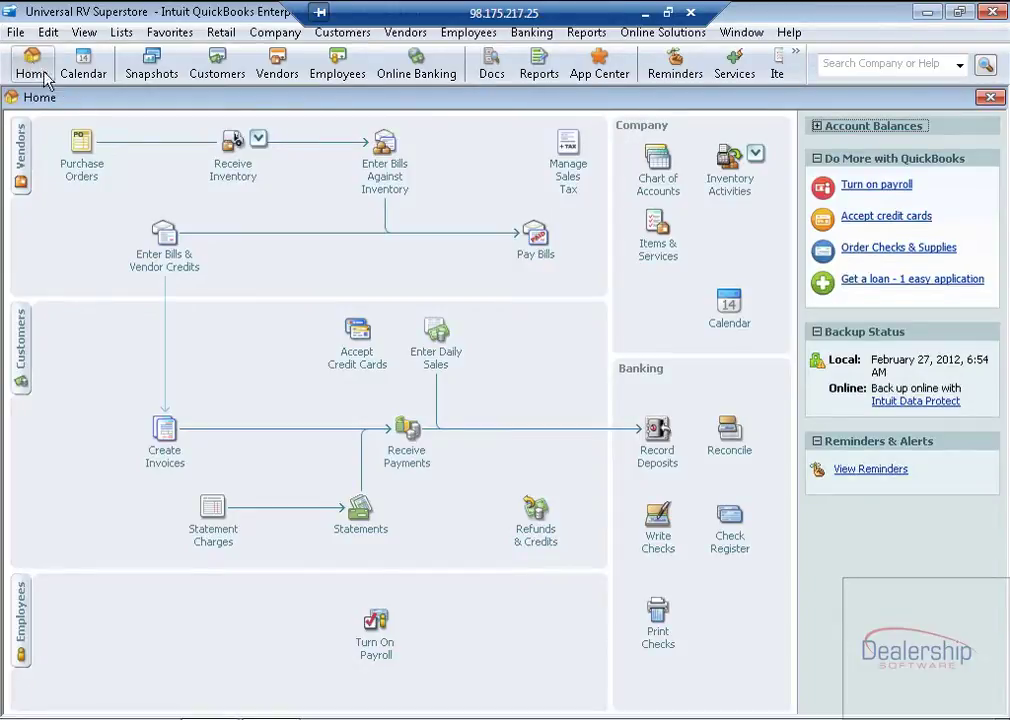
left_click(657, 430)
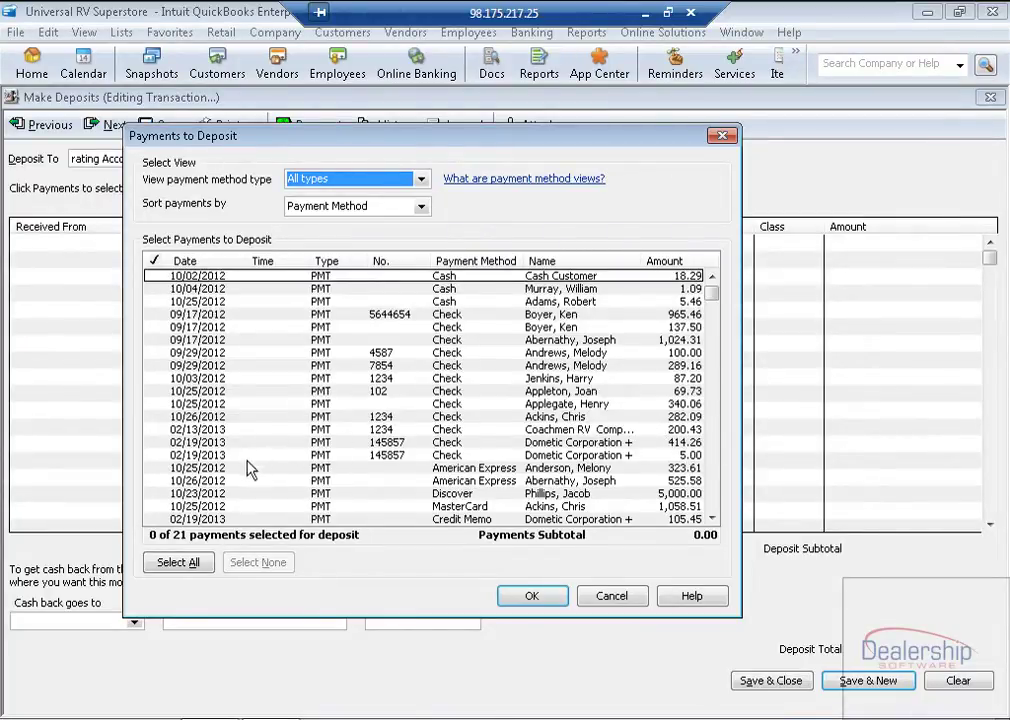
left_click(157, 442)
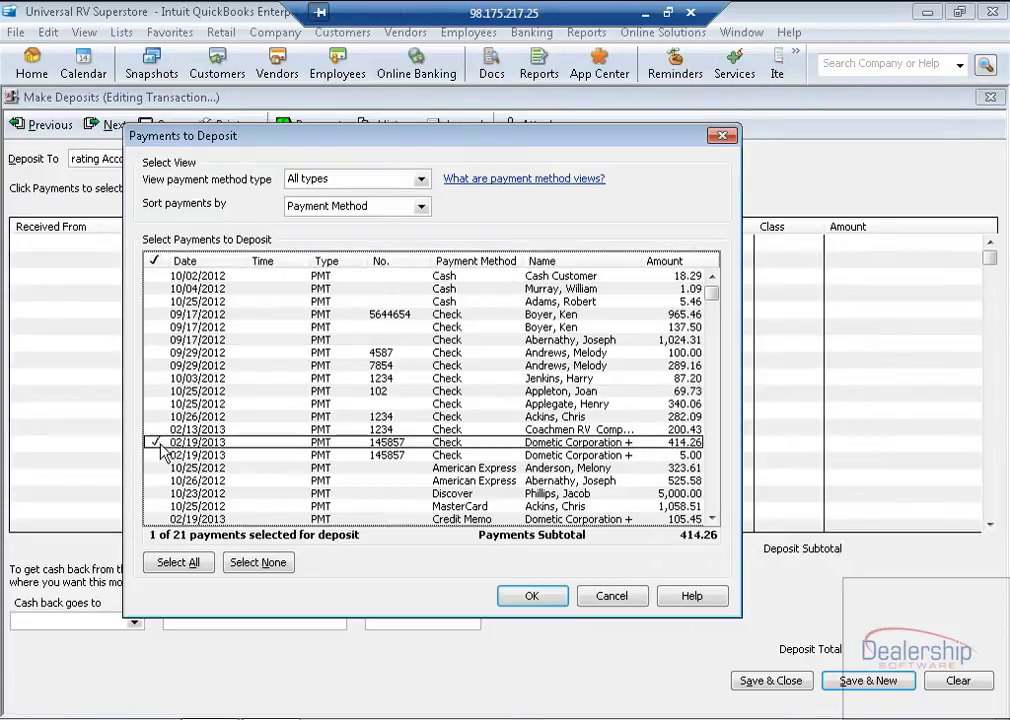
left_click(157, 455)
left_click(520, 596)
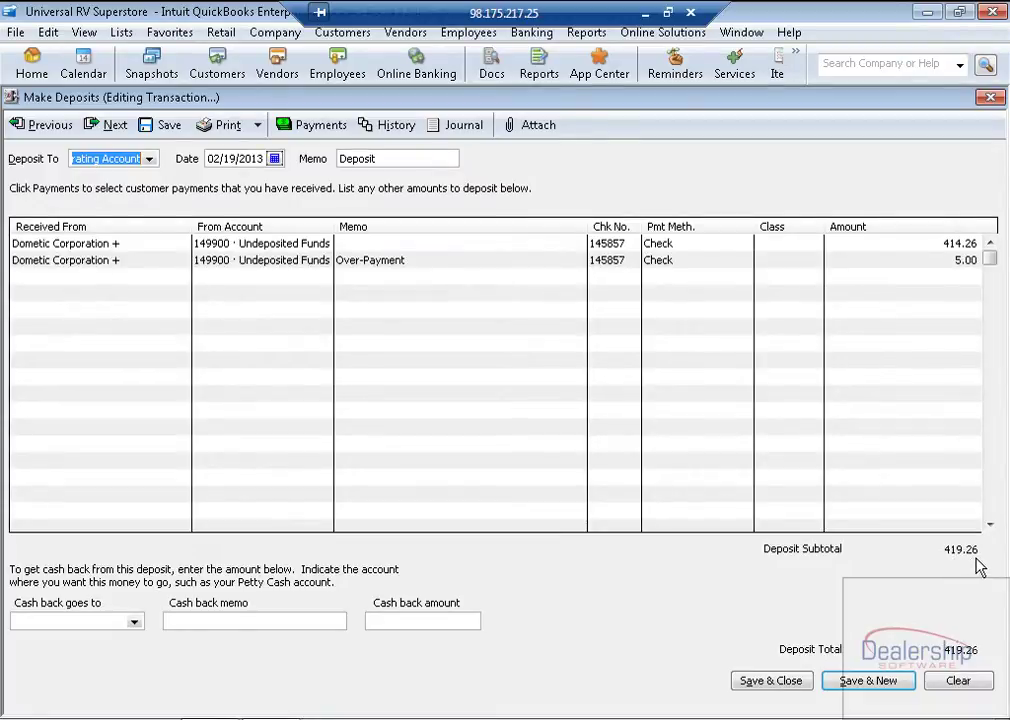
left_click(785, 687)
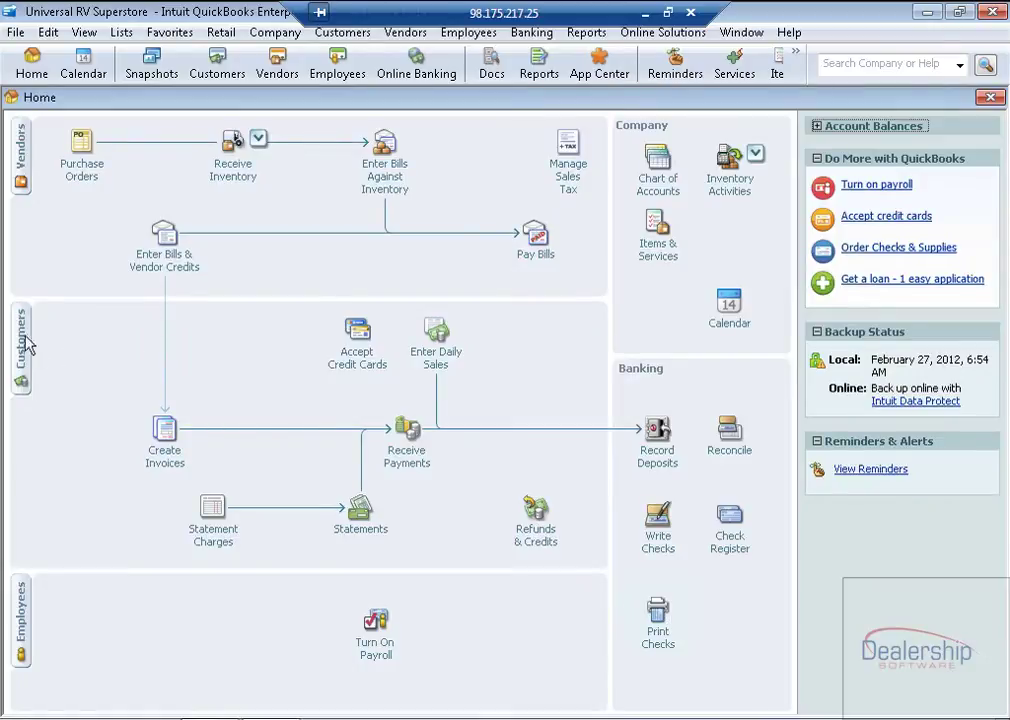
left_click(20, 338)
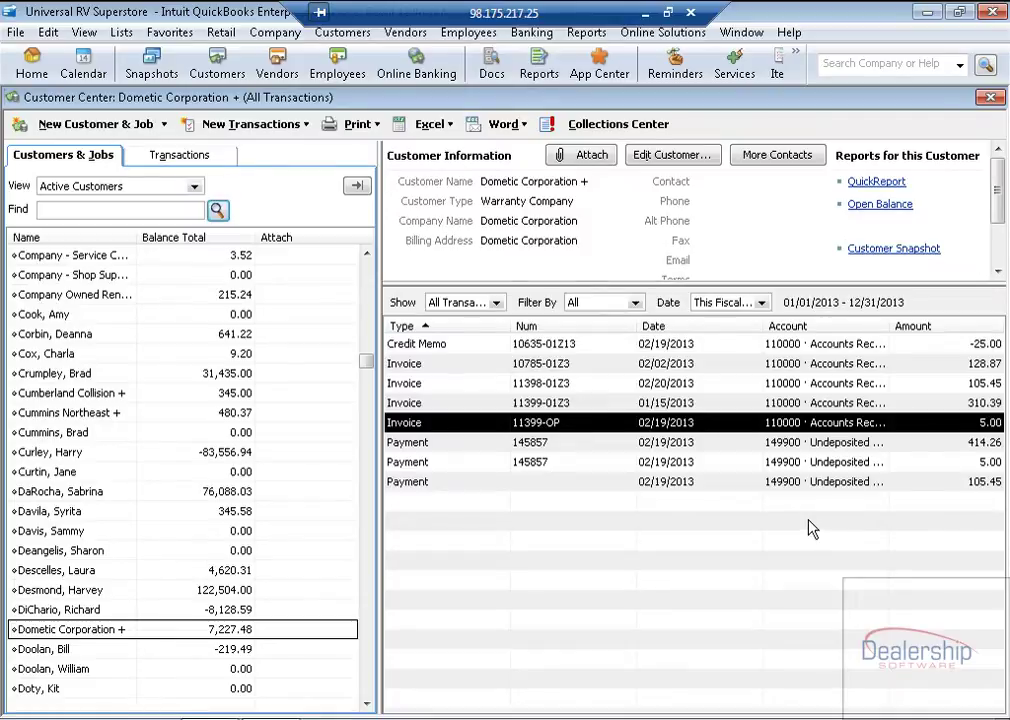
left_click(30, 66)
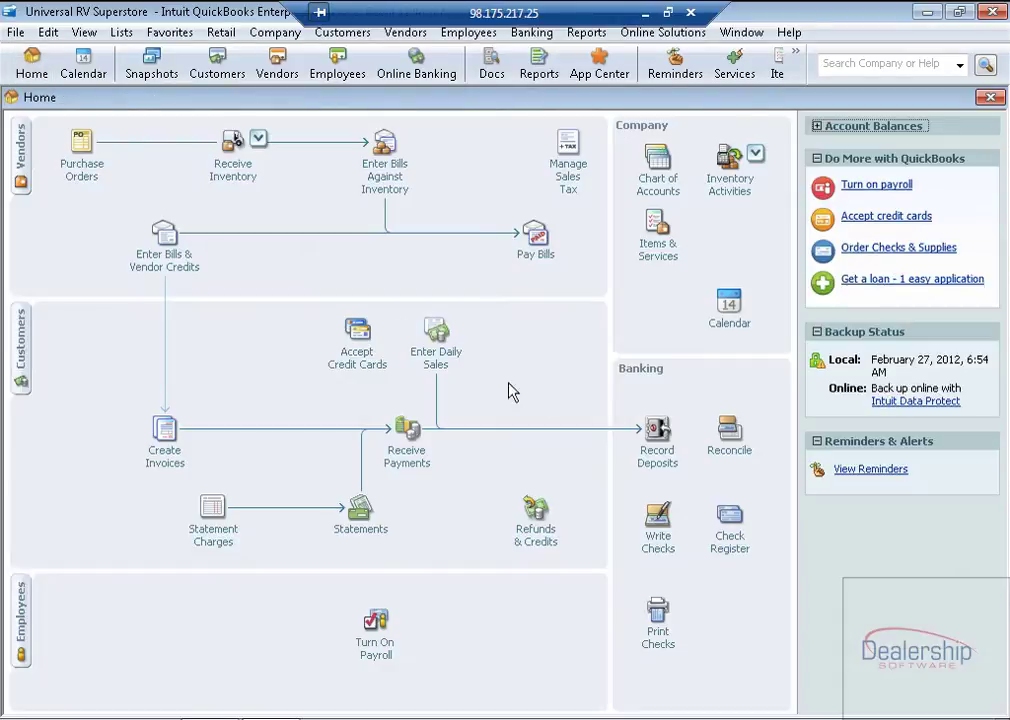
Step: Deposit Dometic's 105.45 credit memo into *00002 · Warranty Credits/Uncoll instead of Operating Account
left_click(655, 430)
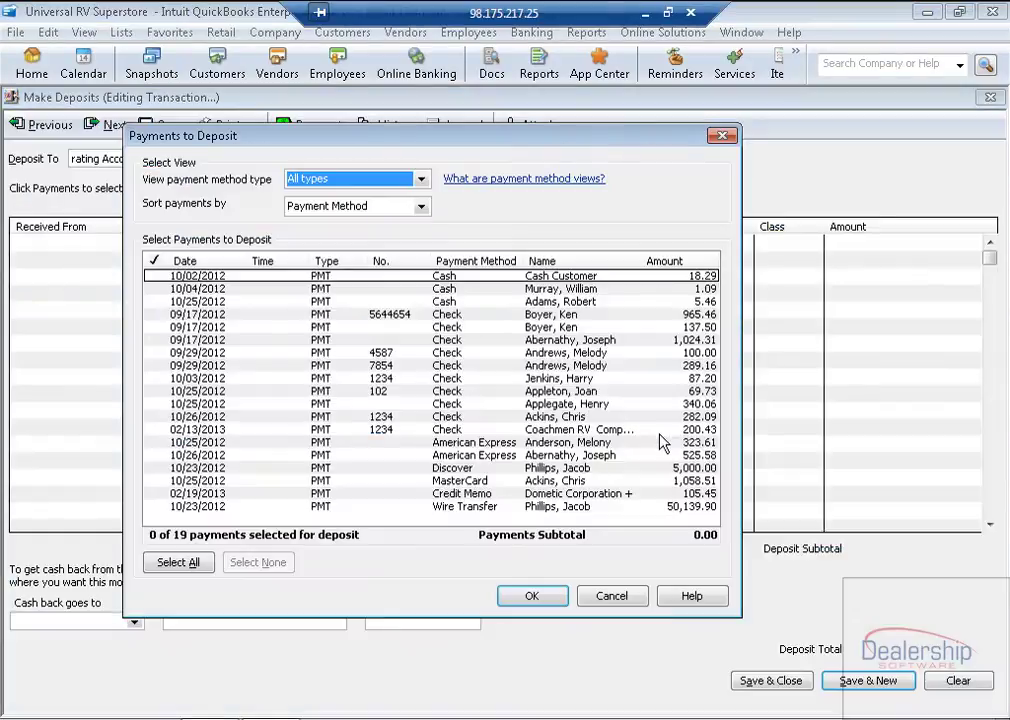
left_click(491, 494)
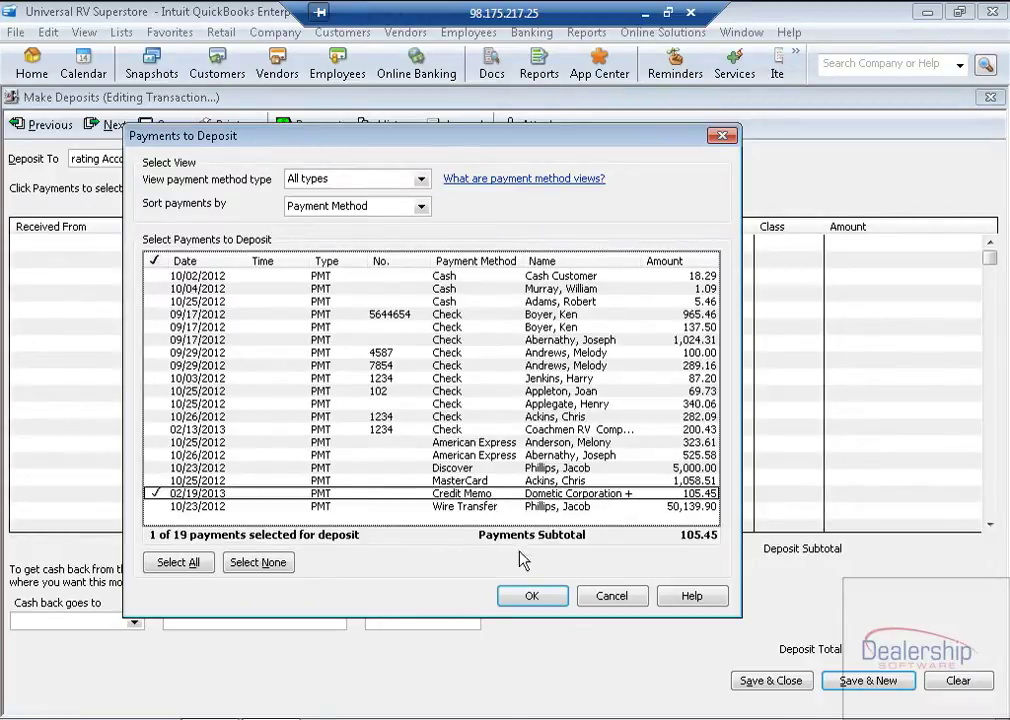
left_click(531, 596)
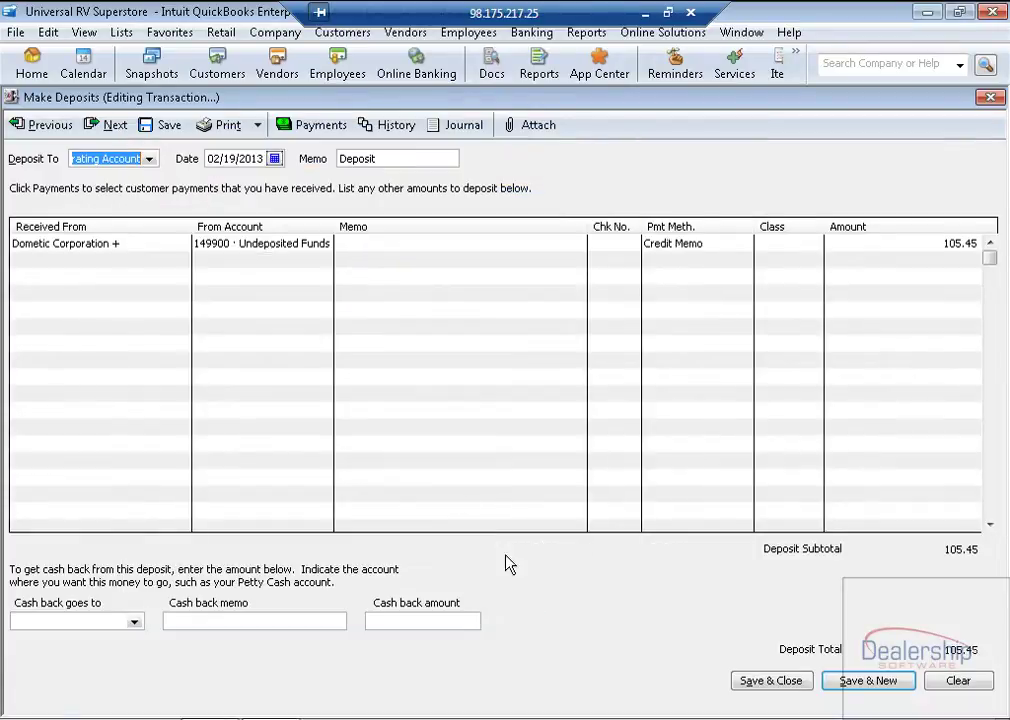
left_click(150, 160)
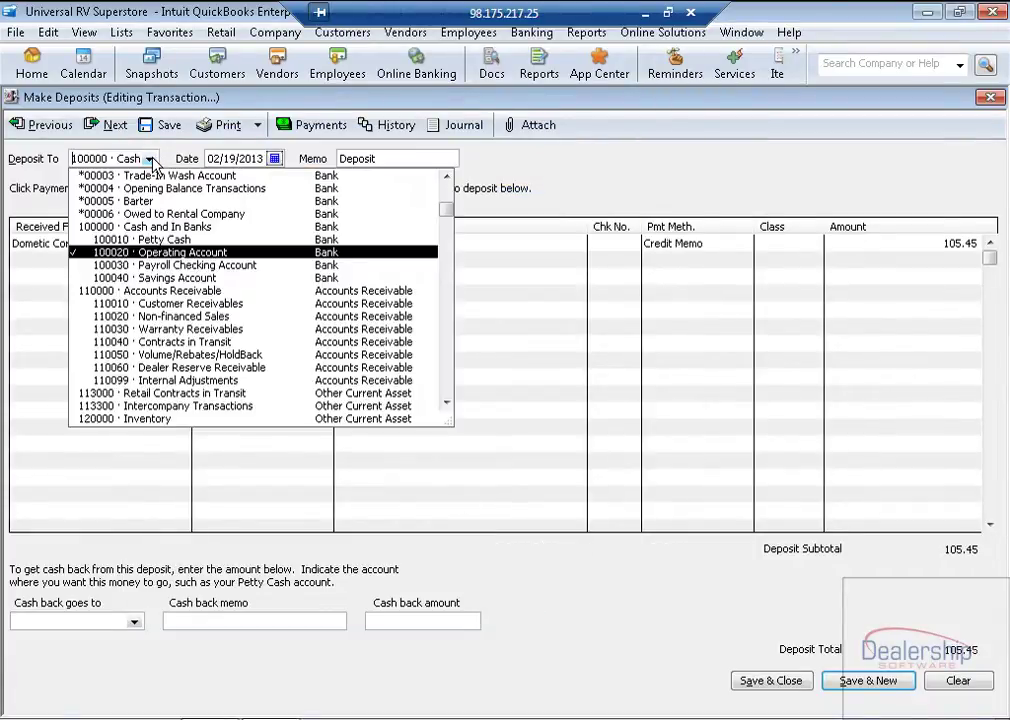
left_click(449, 196)
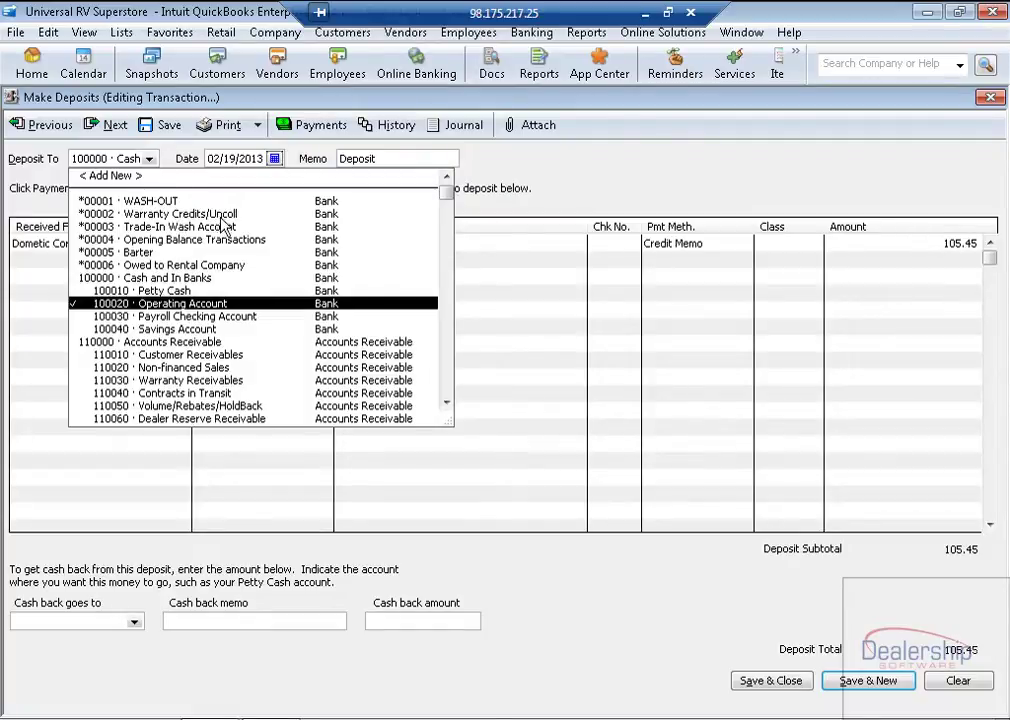
left_click(175, 215)
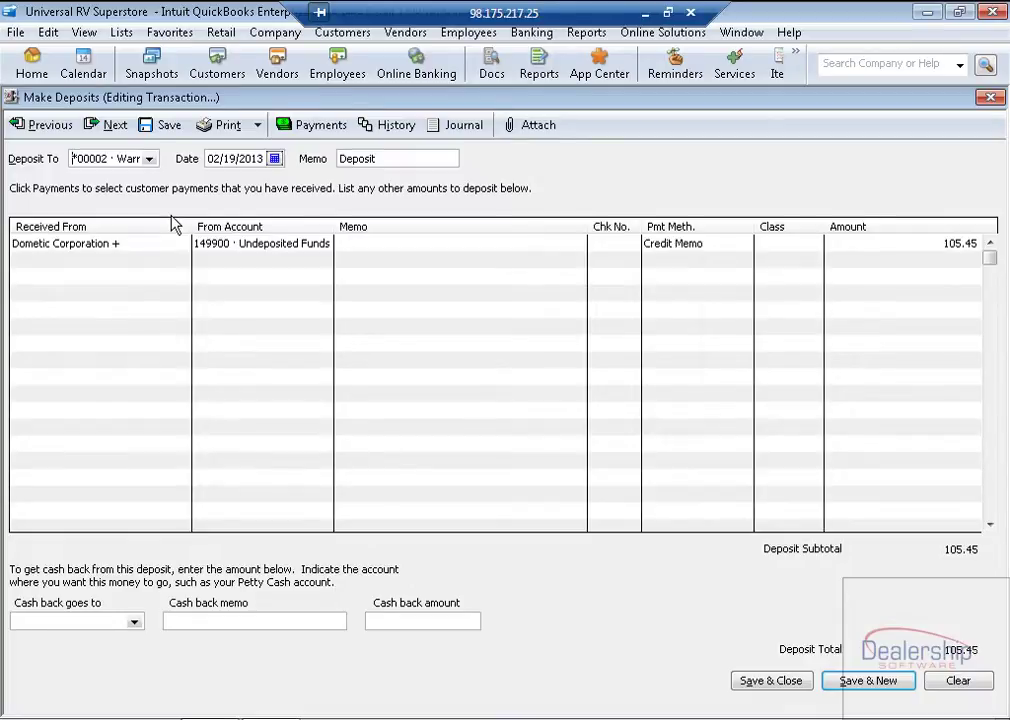
left_click(779, 683)
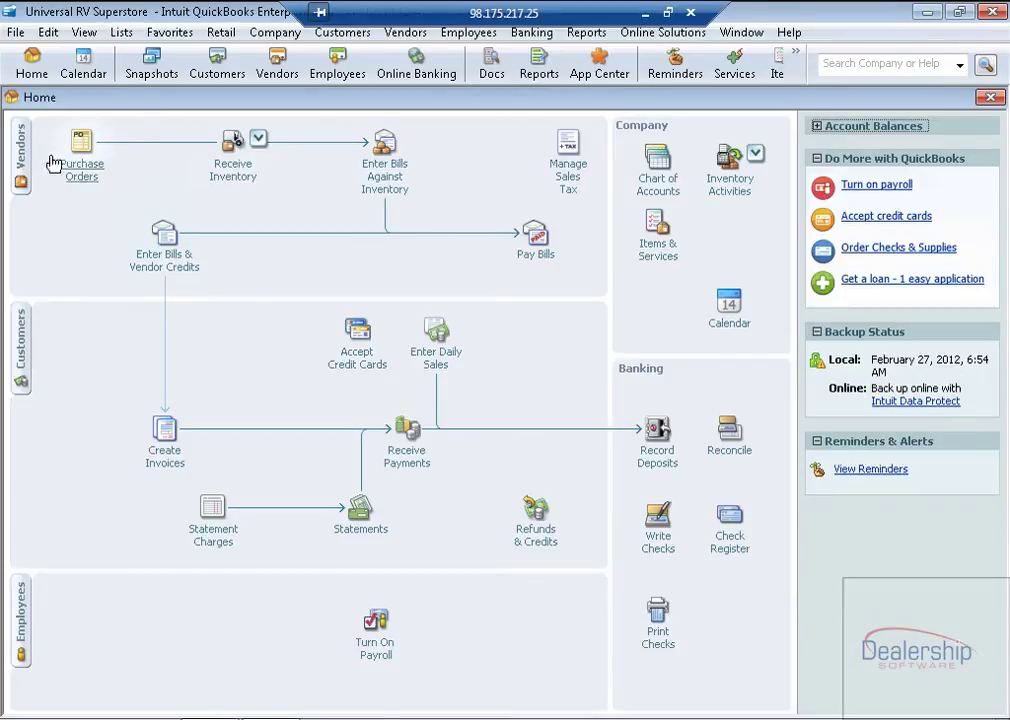
Step: Start Pay Bills from the Vendor Center, keeping Accounts Payable 200000 to load unpaid bills
left_click(20, 150)
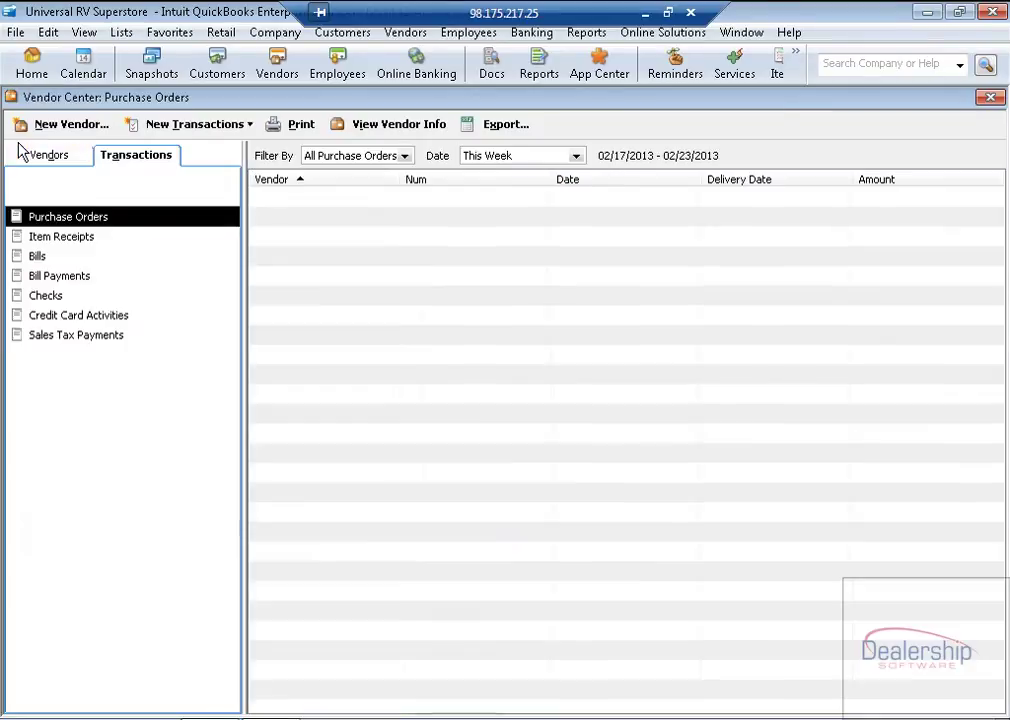
left_click(196, 127)
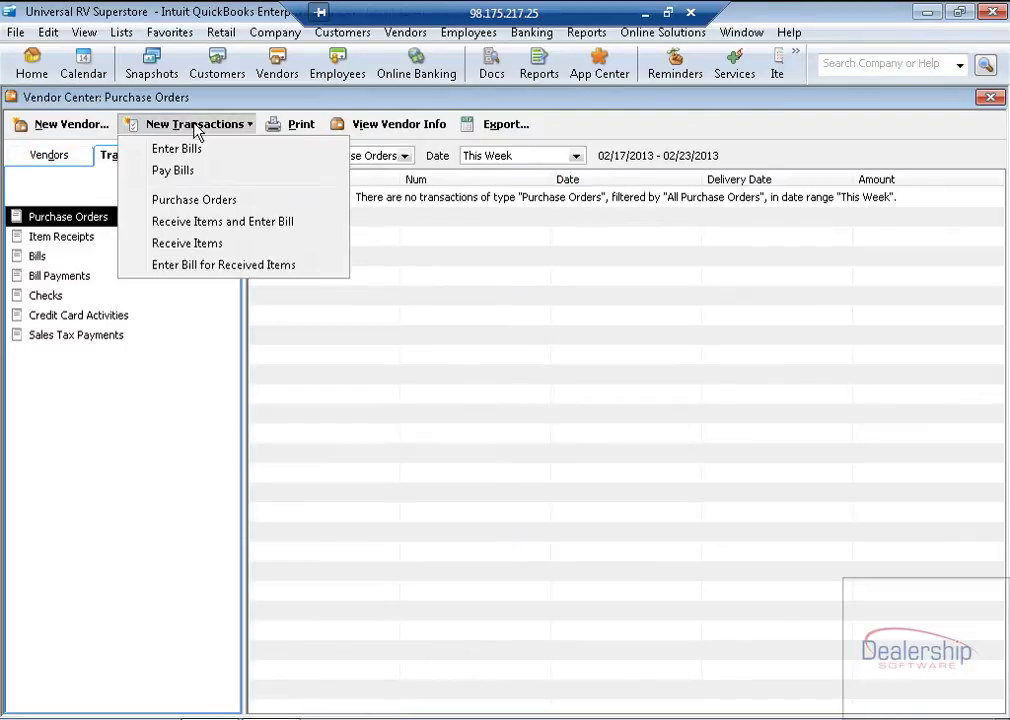
left_click(166, 172)
left_click(468, 140)
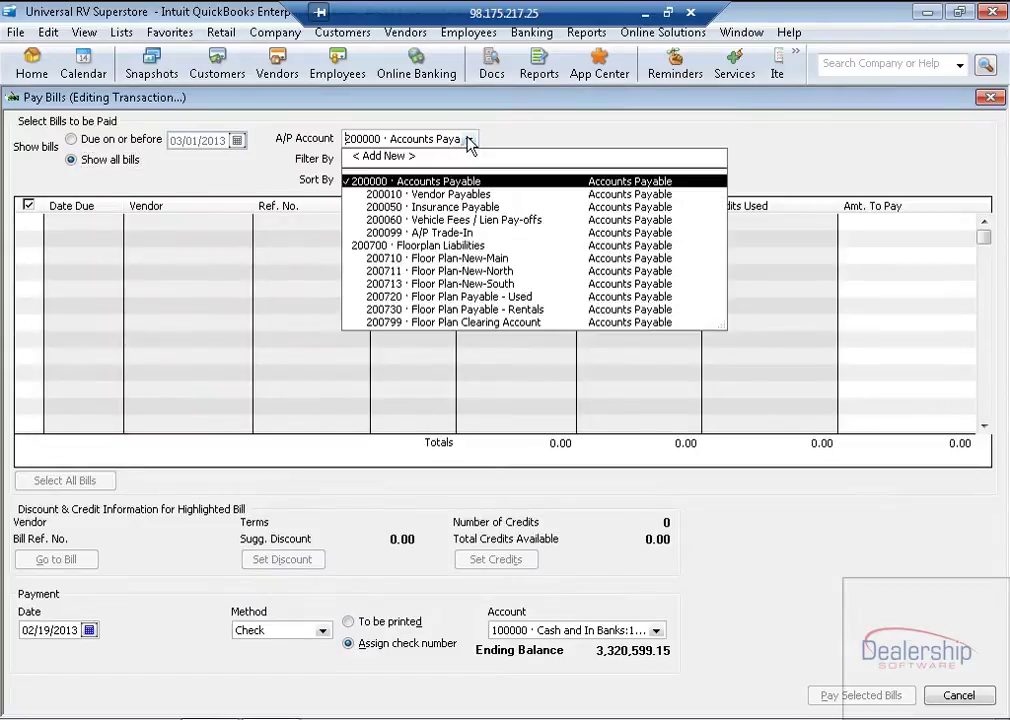
left_click(412, 181)
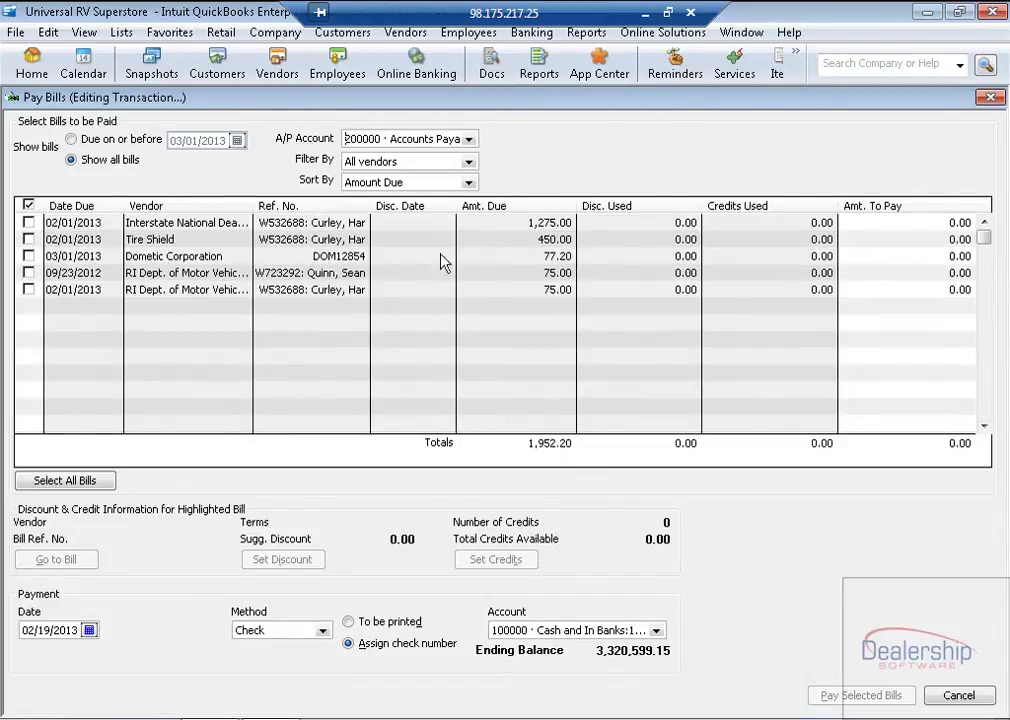
Step: Mark Dometic's 77.20 bill DOM12854 for payment from *00002 · Warranty Credits/Uncoll
left_click(28, 256)
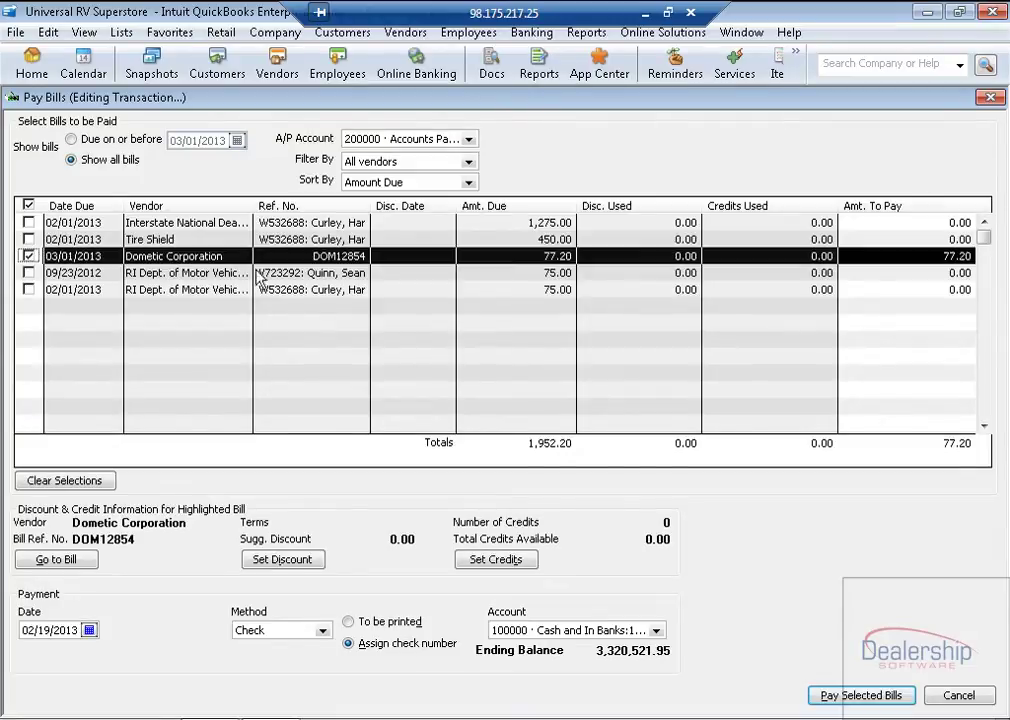
left_click(943, 256)
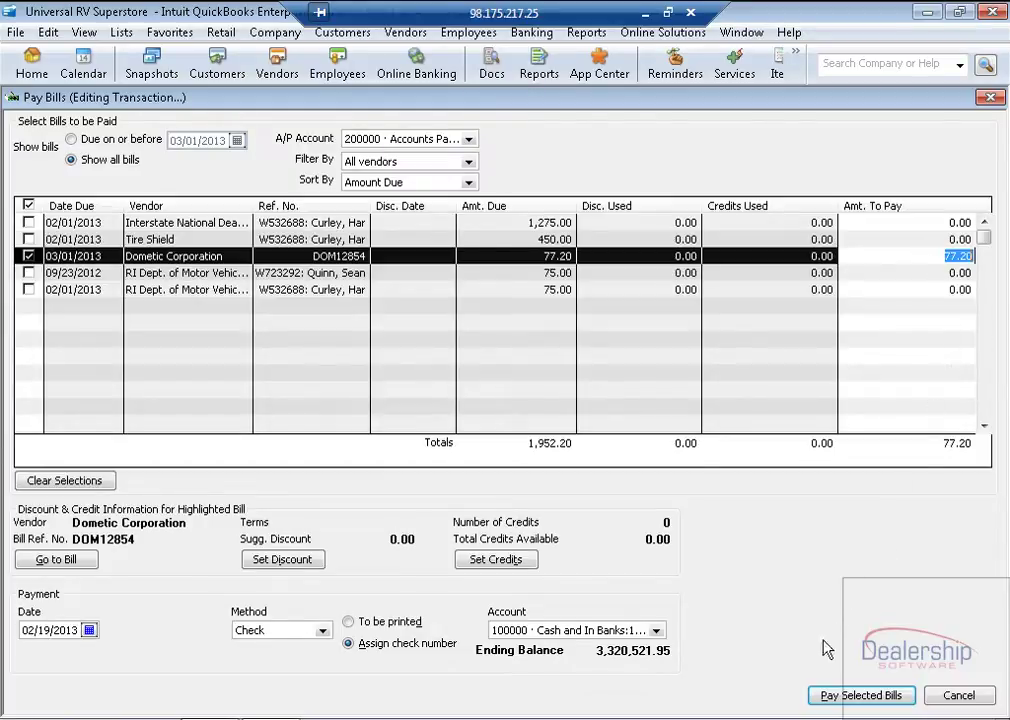
left_click(656, 630)
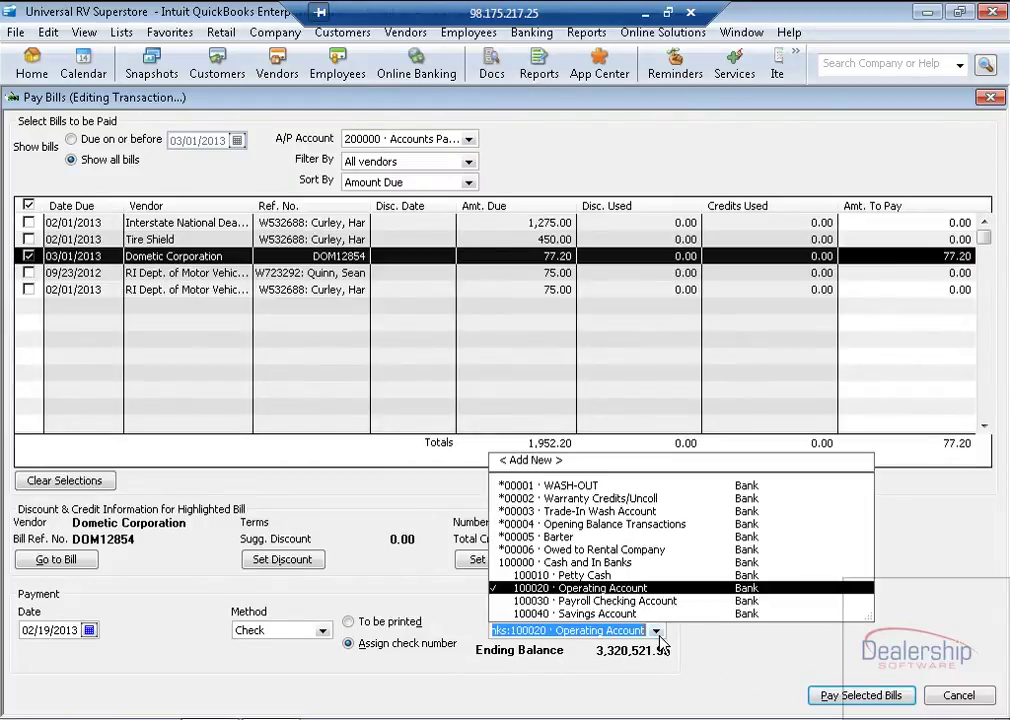
left_click(589, 499)
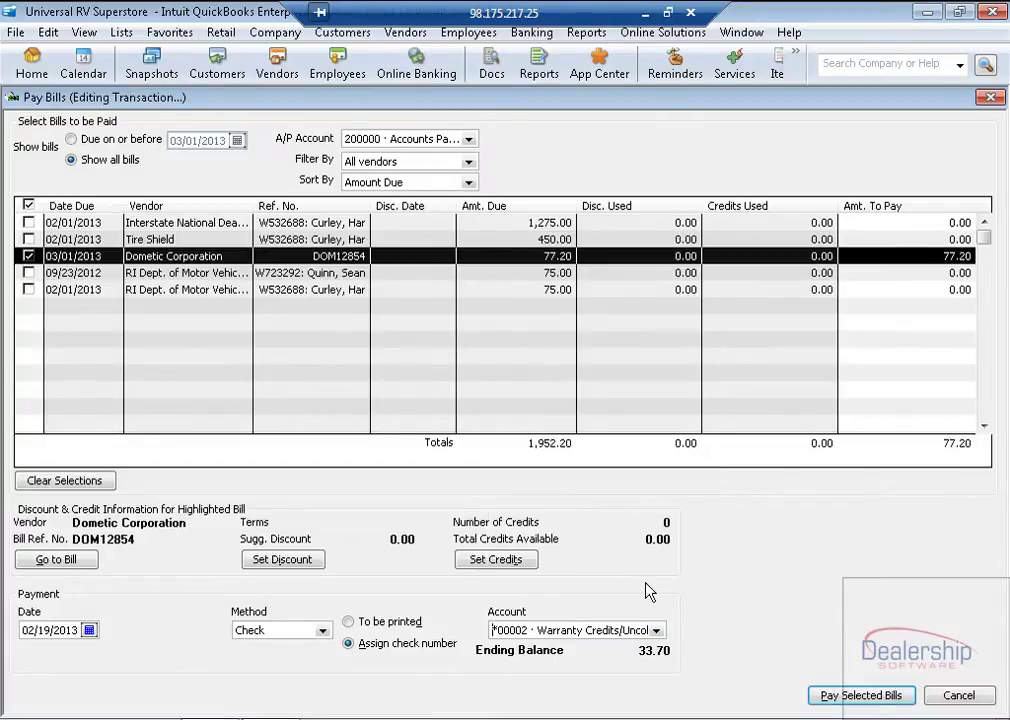
Step: Pay the selected 77.20 Dometic bill as check 1234 and dismiss the payment summary
left_click(861, 695)
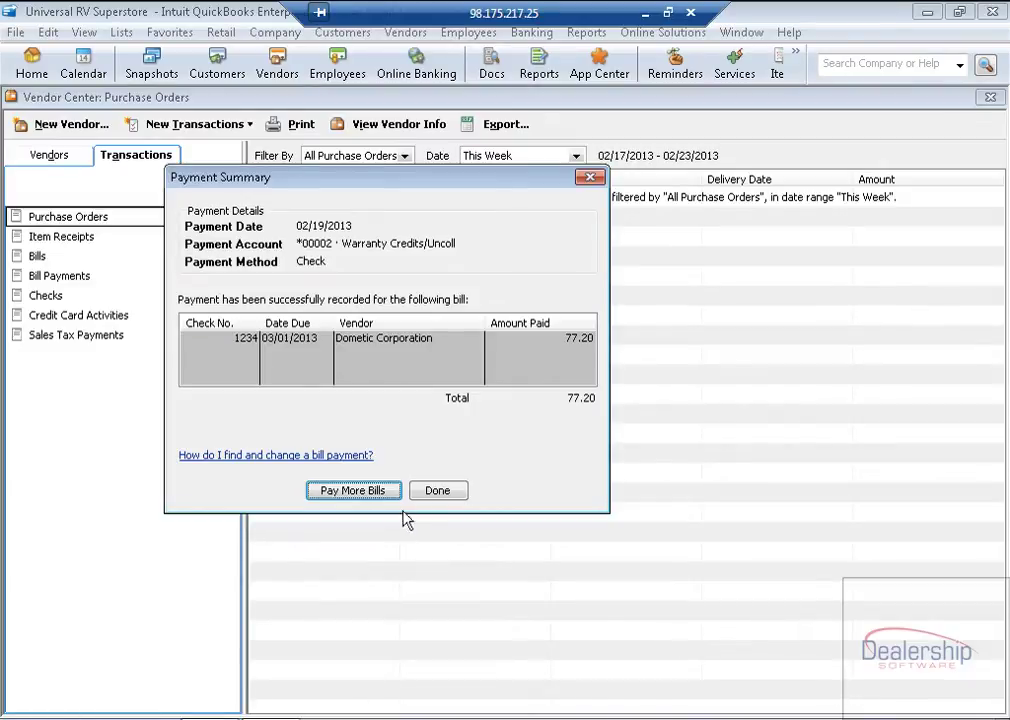
left_click(437, 491)
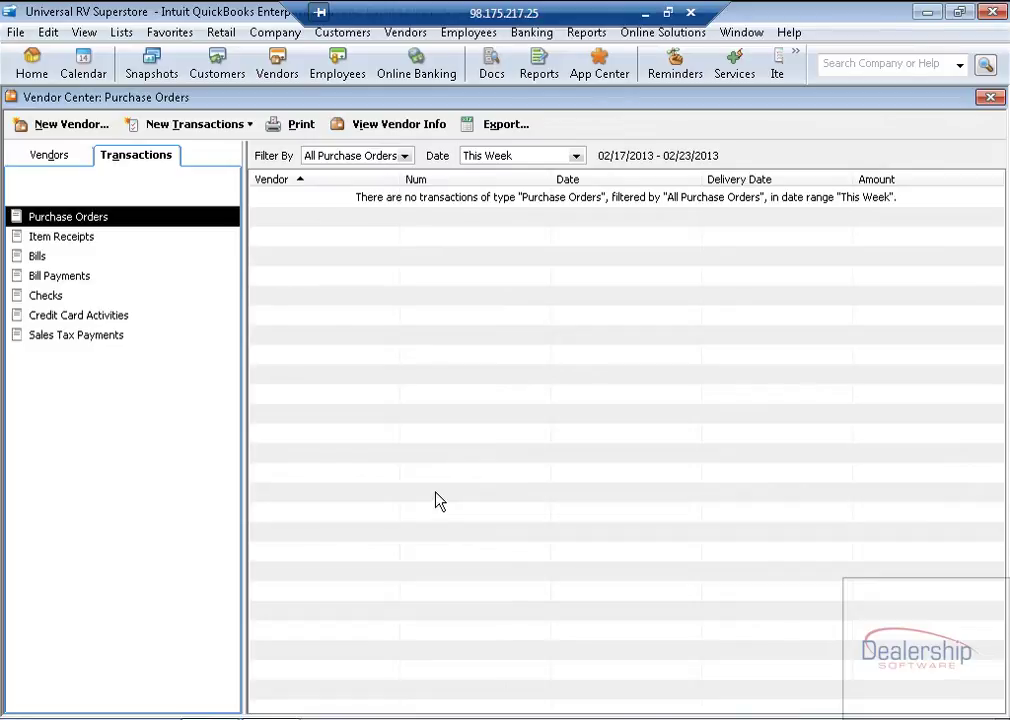
Step: Search the Item List for 'warranty' items, then close the Item List and Vendor Center
left_click(123, 34)
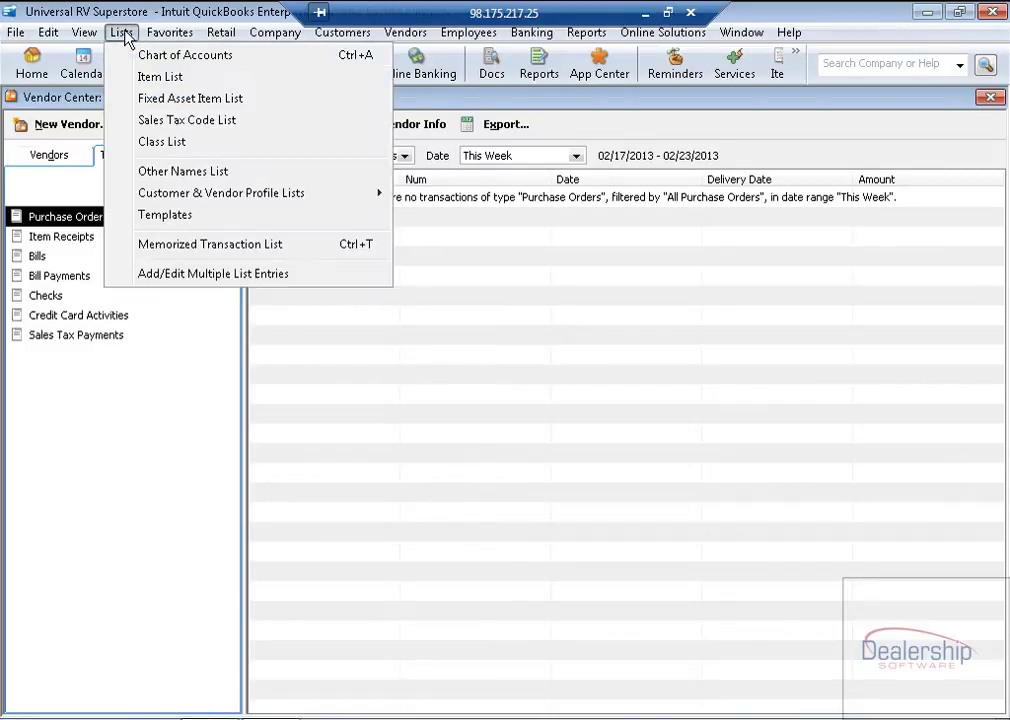
left_click(152, 79)
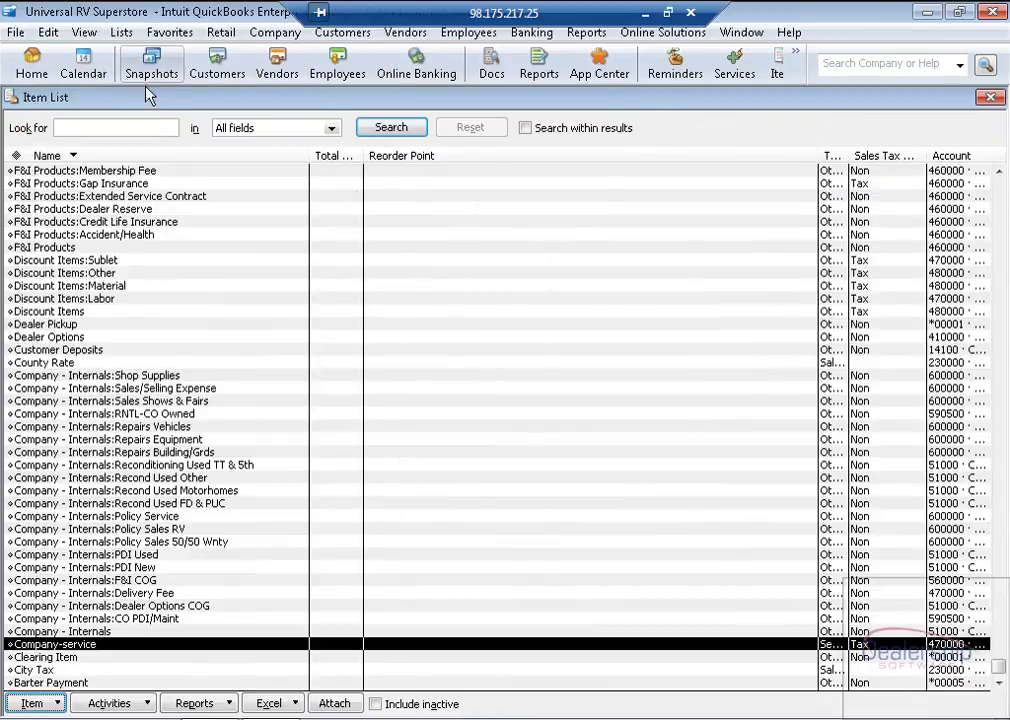
left_click(81, 127)
type("warran")
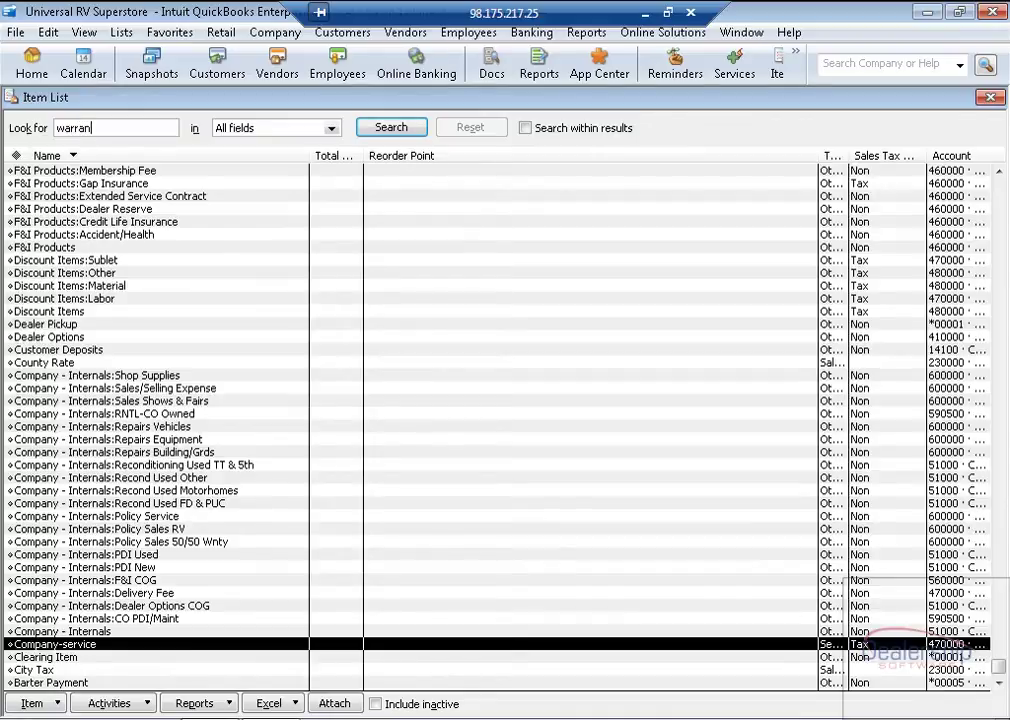
type("ty")
key("Tab")
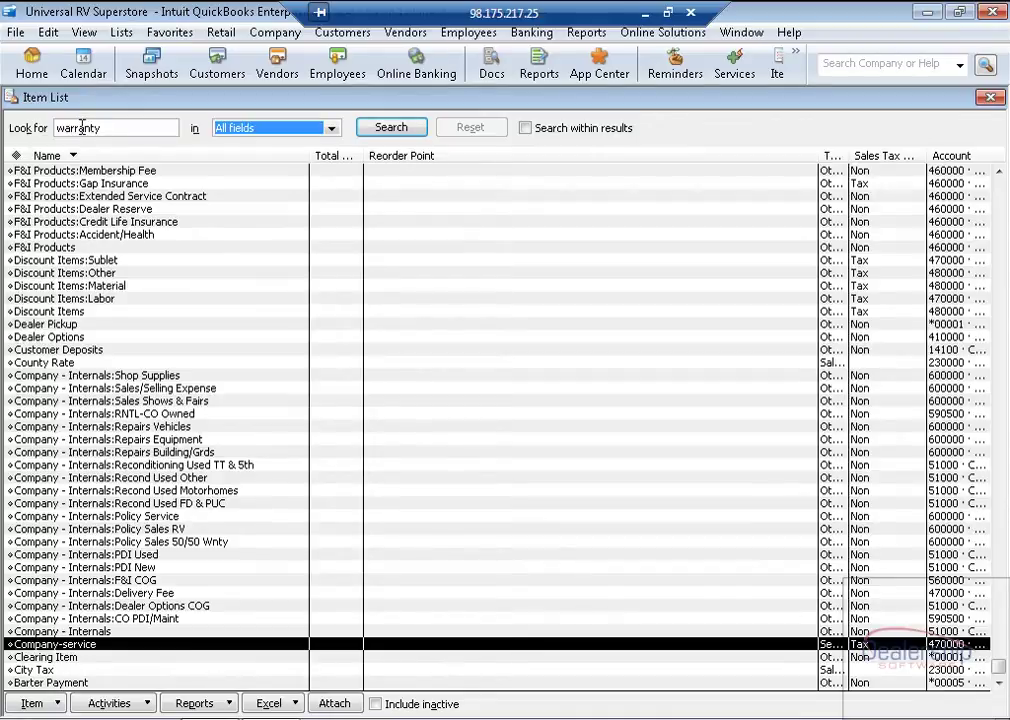
left_click(389, 128)
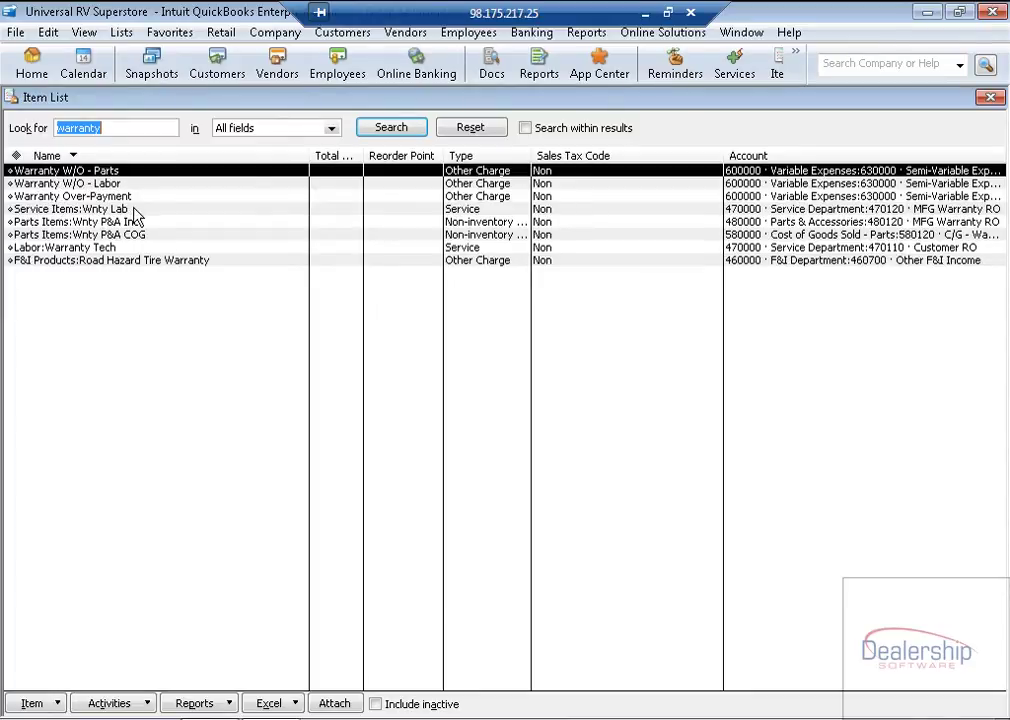
left_click(990, 98)
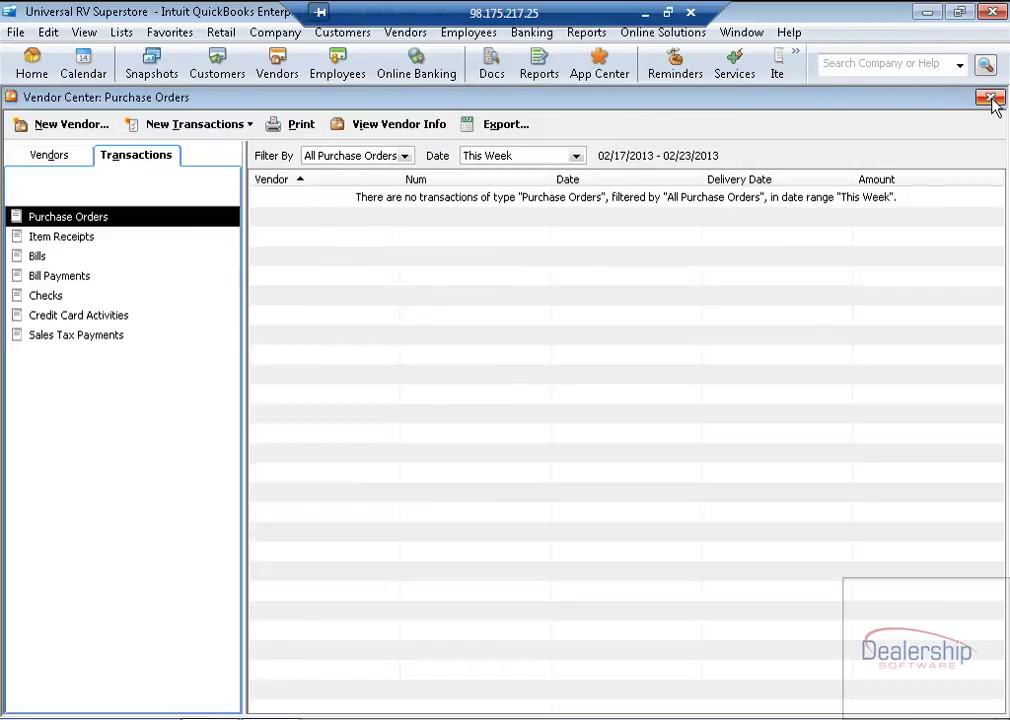
left_click(990, 98)
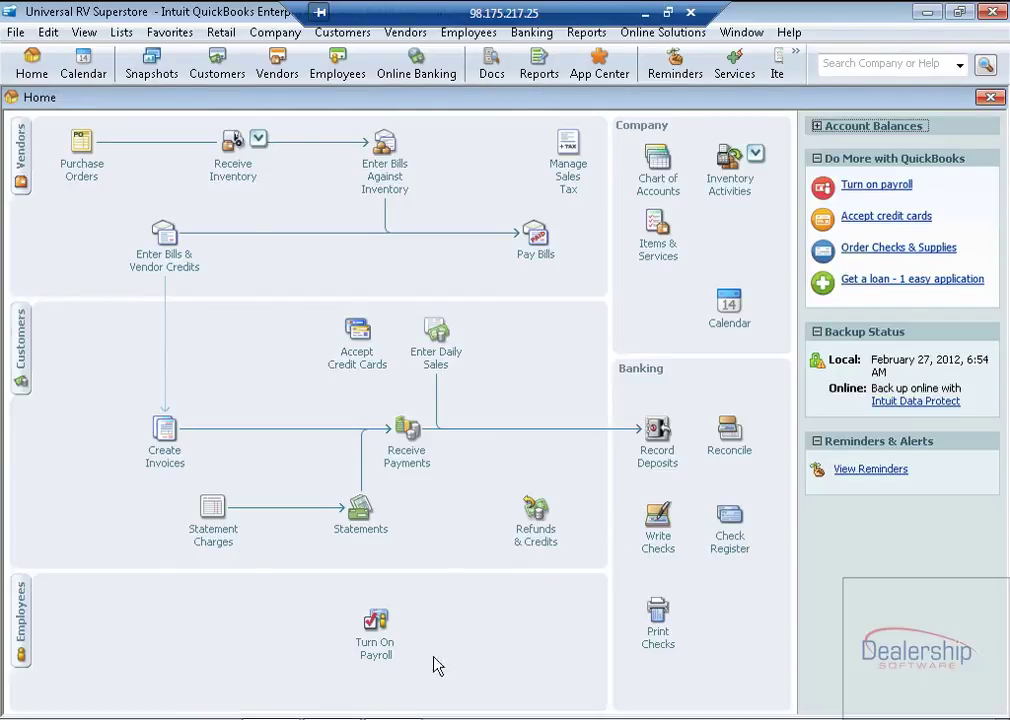
Step: Switch to Parts & Service and show the Financial > Accounts/Items/Classes By Location options
left_click(395, 716)
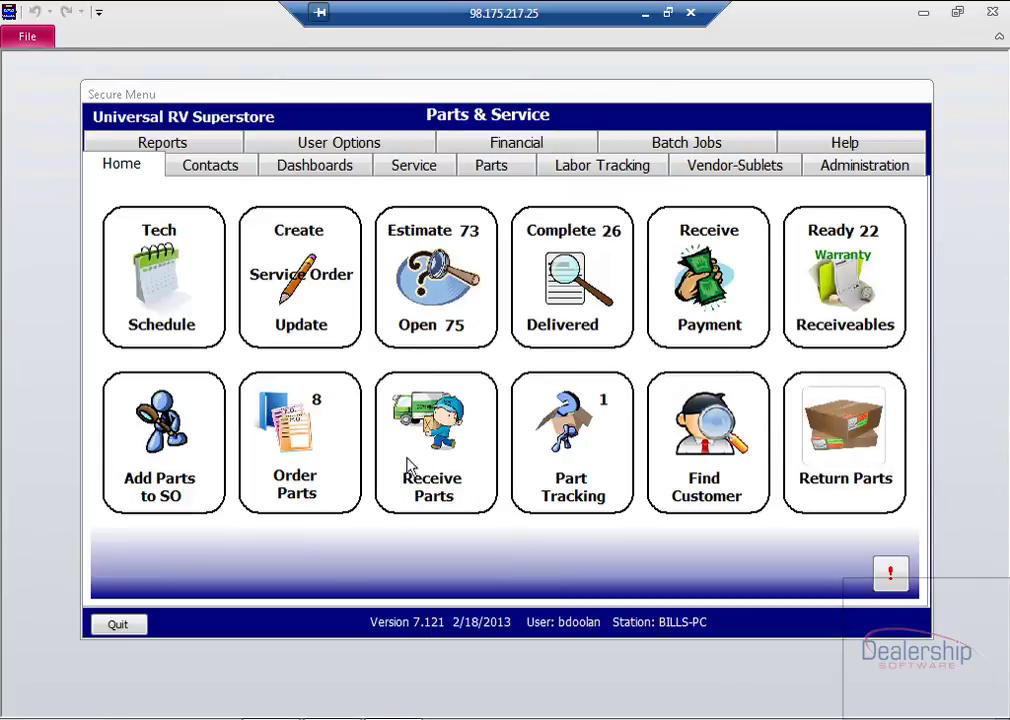
left_click(510, 147)
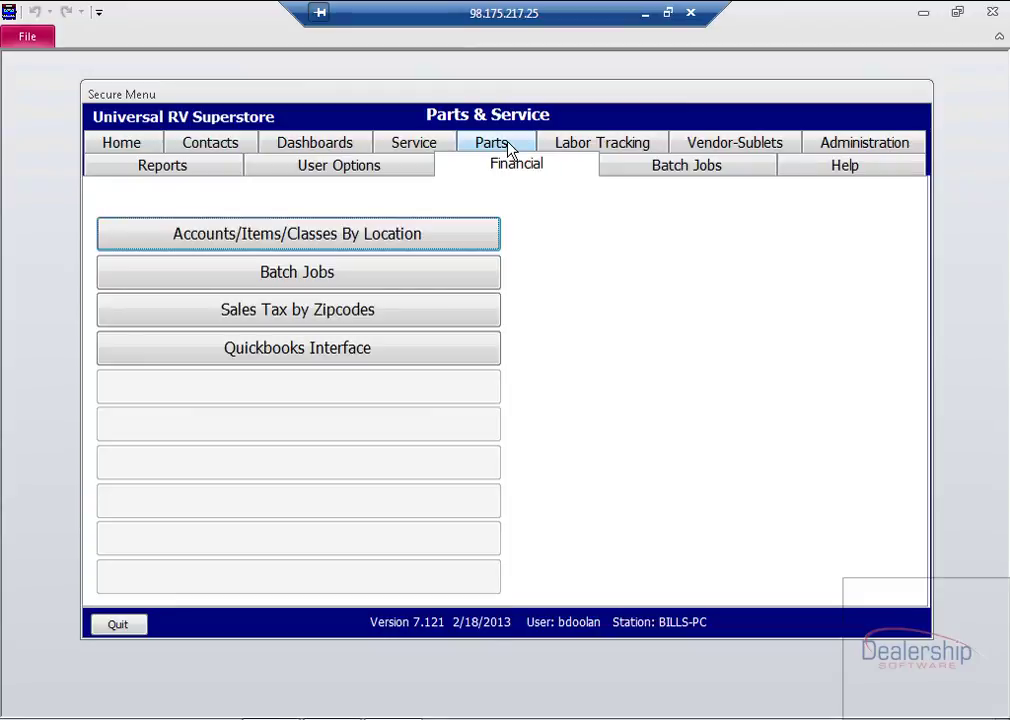
left_click(314, 243)
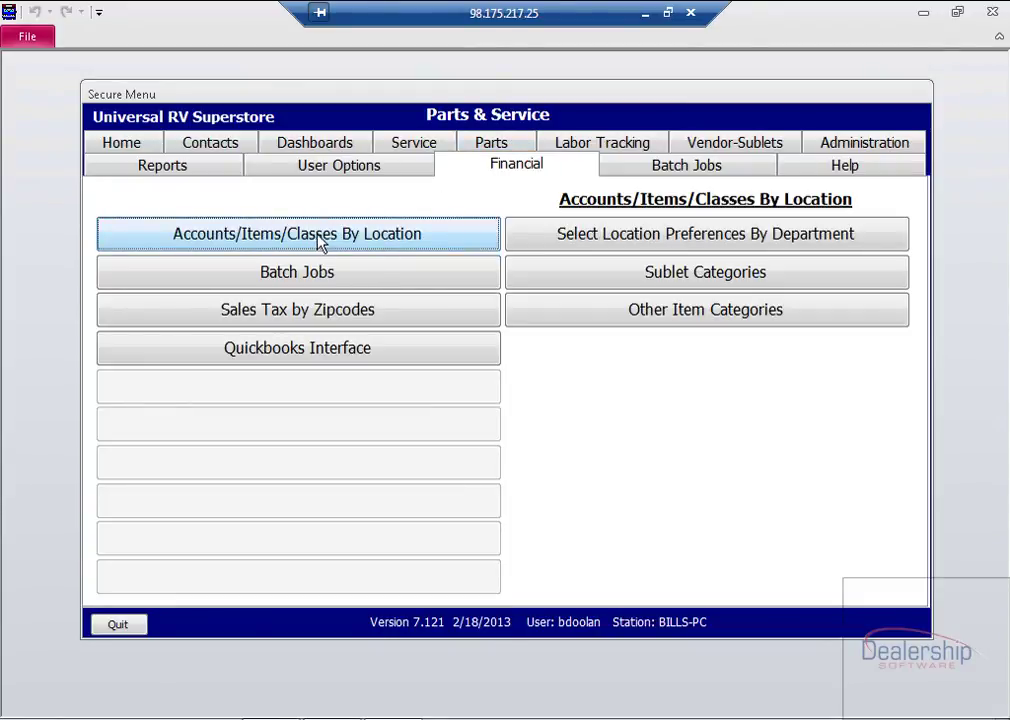
Step: Review Universal RV Superstore's Accounting Preferences under System Preferences, then close the list
left_click(684, 243)
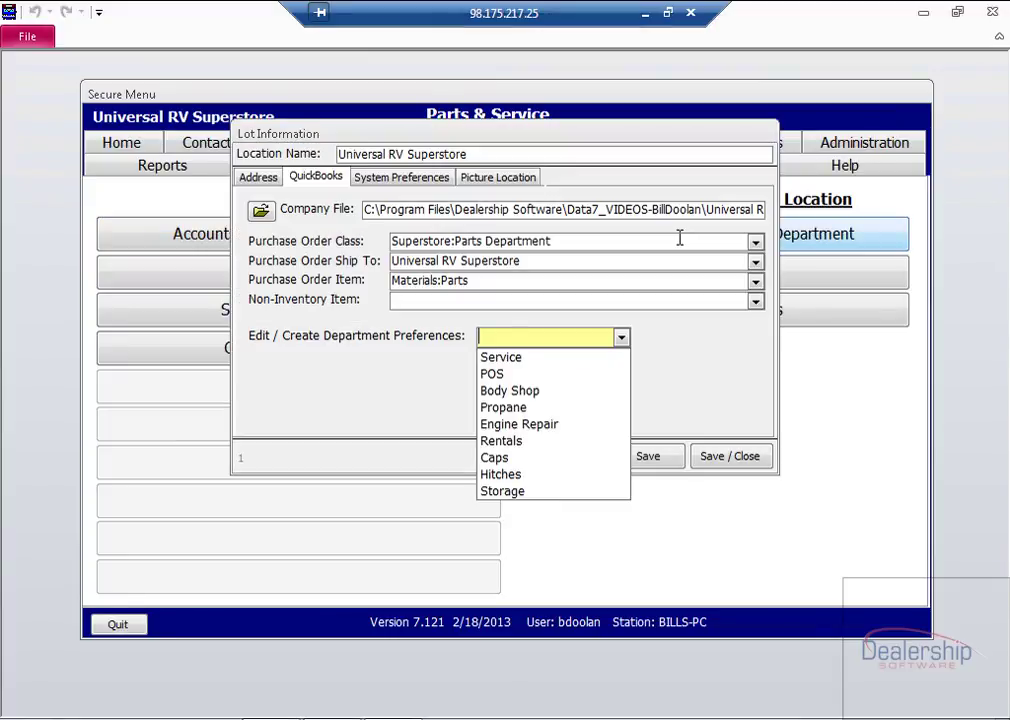
left_click(405, 180)
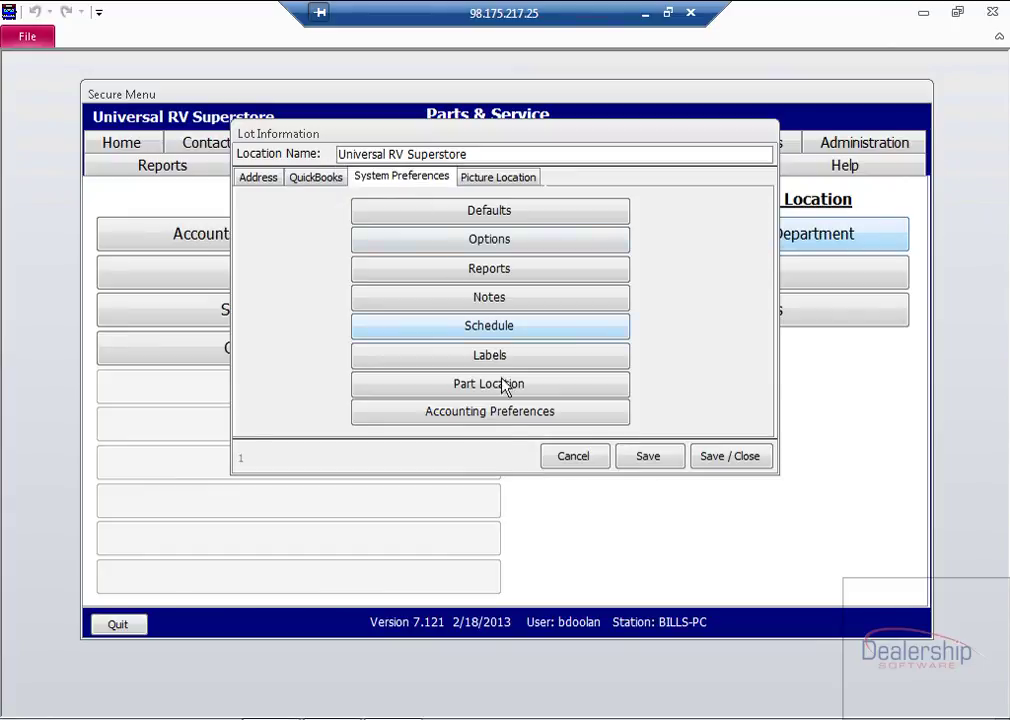
left_click(499, 421)
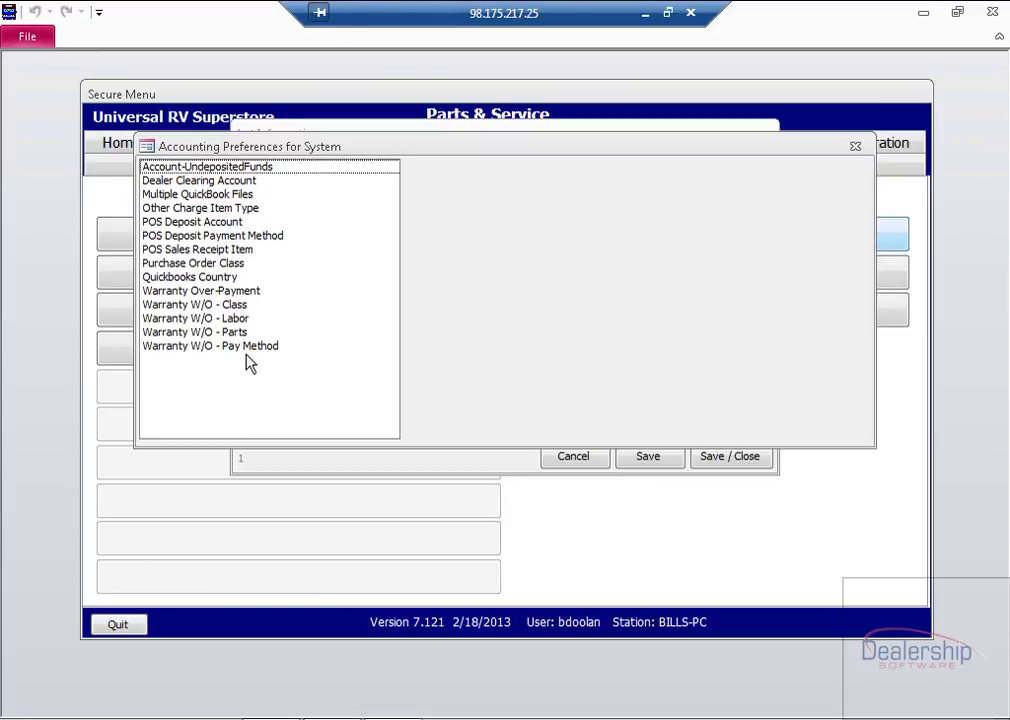
left_click(856, 147)
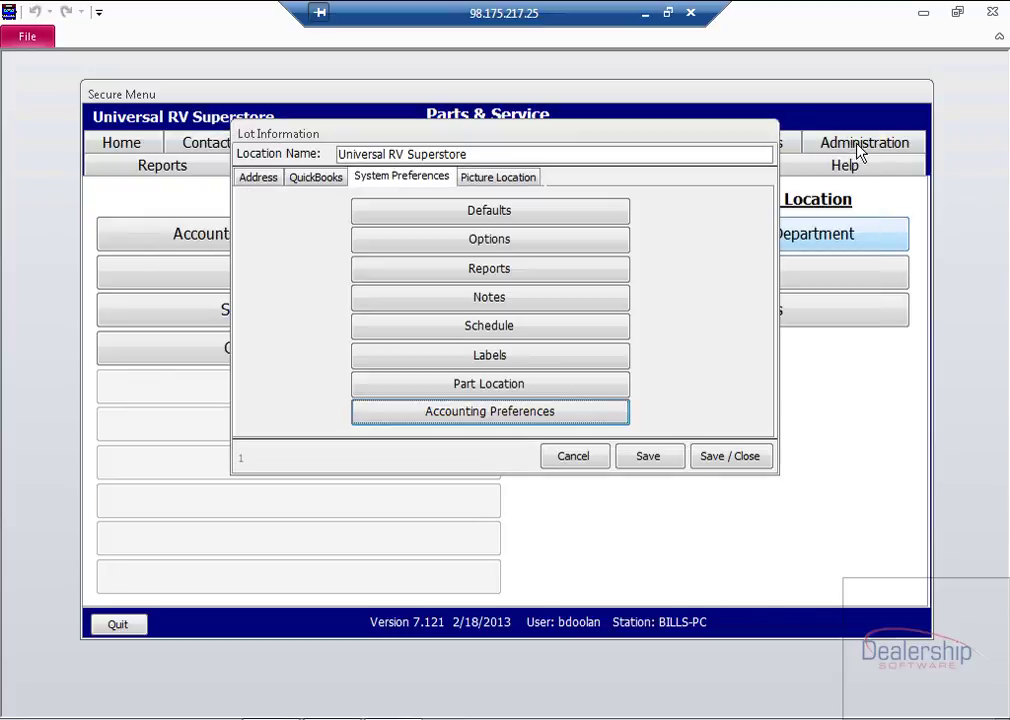